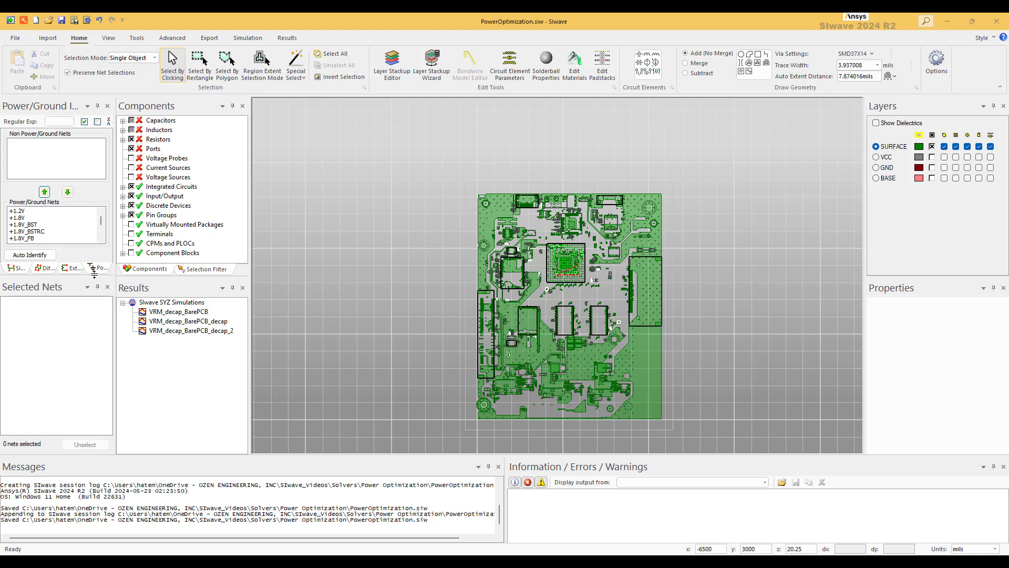
Lengthen the Power/Ground Nets panel so more of the board's nets show at once
{"action": "left_click_drag", "start_coordinate": [97, 279], "coordinate": [97, 322]}
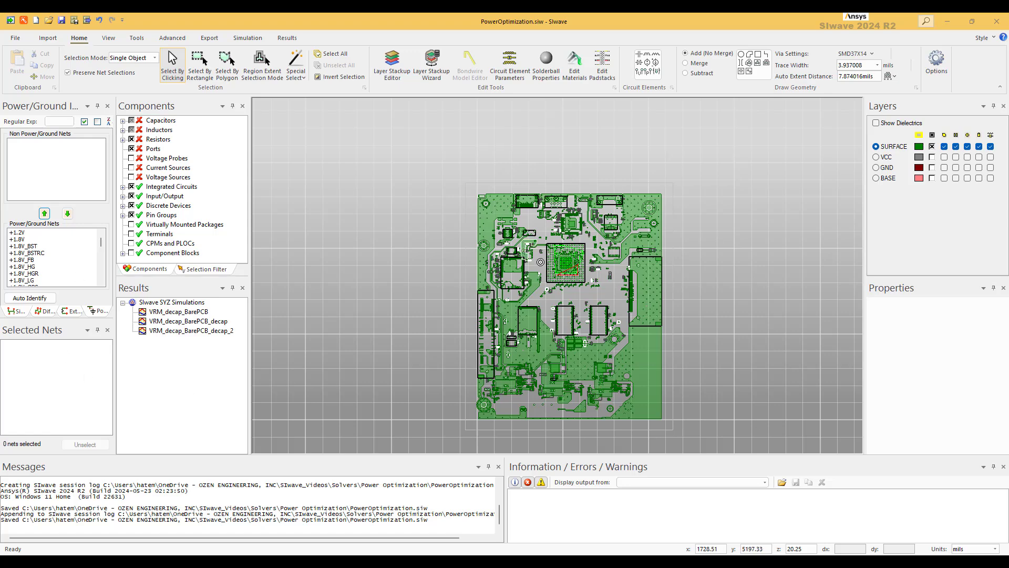
Select all 139 capacitors in Circuit Element Parameters, deactivate them, and confirm
{"action": "left_click", "coordinate": [510, 61]}
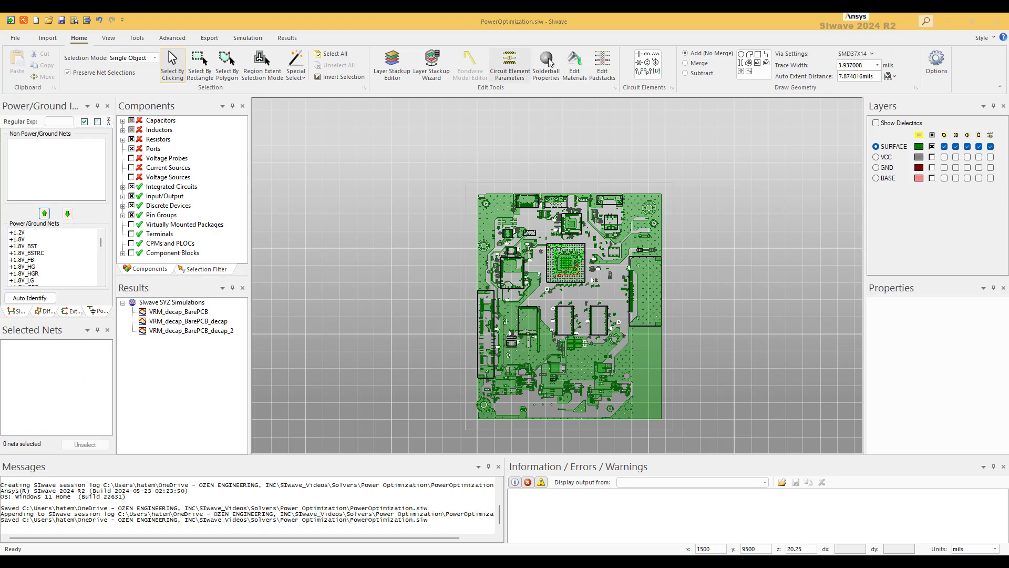
{"action": "left_click", "coordinate": [280, 181]}
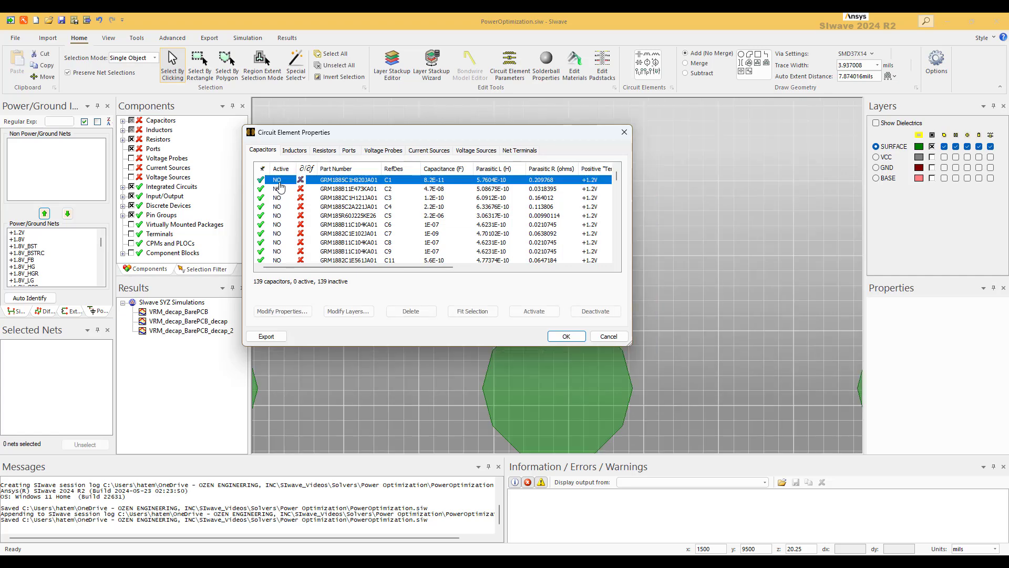
{"action": "scroll", "coordinate": [304, 226], "scroll_direction": "down", "scroll_amount": 20}
{"action": "key", "text": "ctrl+a"}
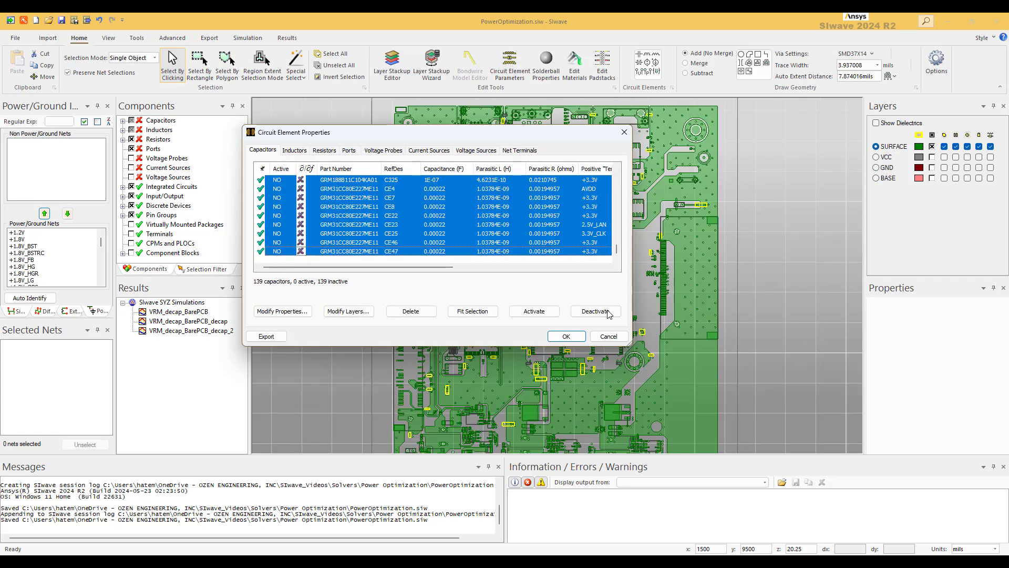
{"action": "left_click", "coordinate": [609, 314]}
{"action": "left_click", "coordinate": [566, 336]}
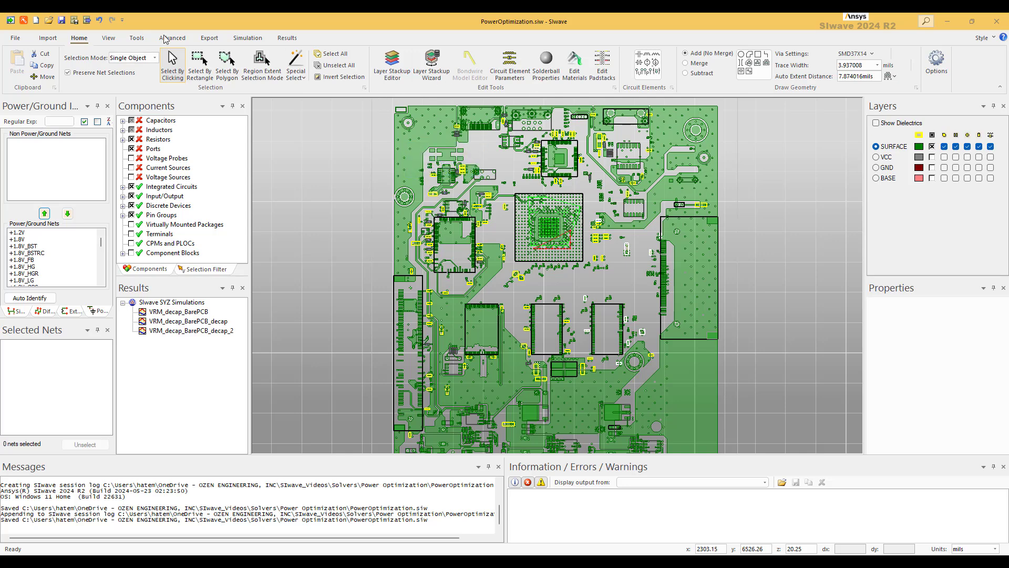
In the Capacitor/Inductor Library Browser, plot VRM impedance with 1.000e-09 H ESL and 1.000e-02 ohm ESR
{"action": "left_click", "coordinate": [133, 40]}
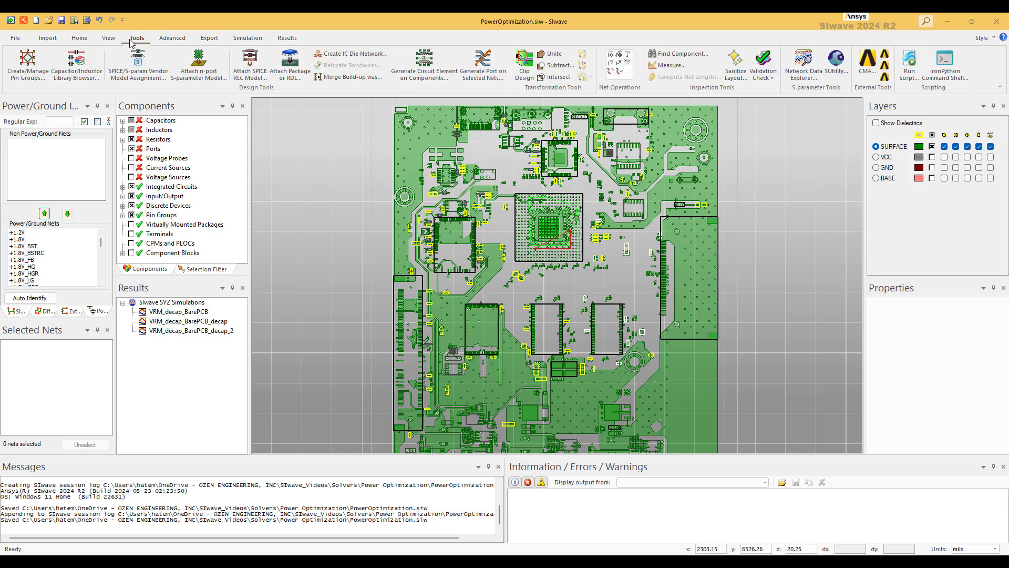
{"action": "left_click", "coordinate": [76, 65]}
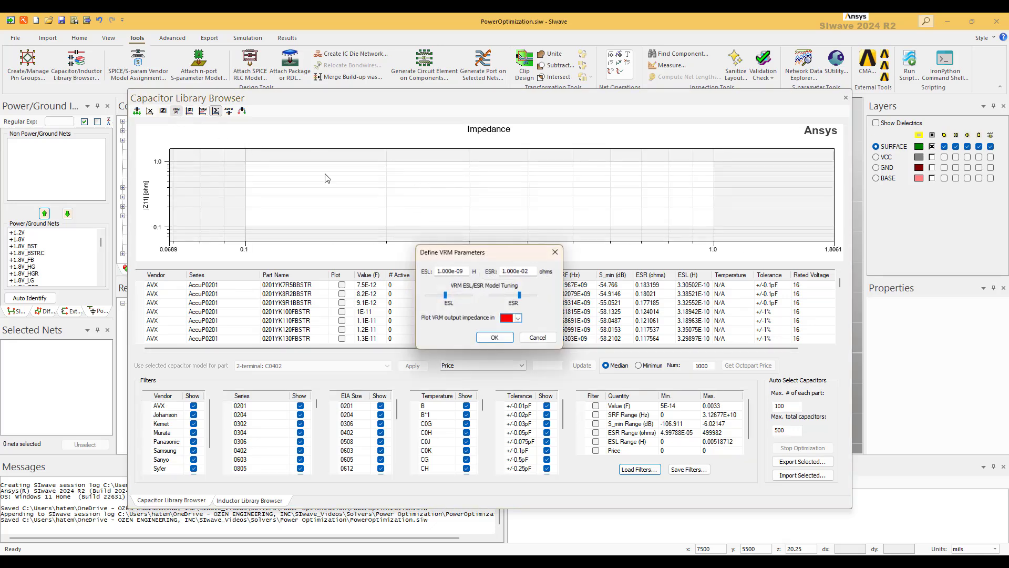
{"action": "left_click", "coordinate": [202, 111]}
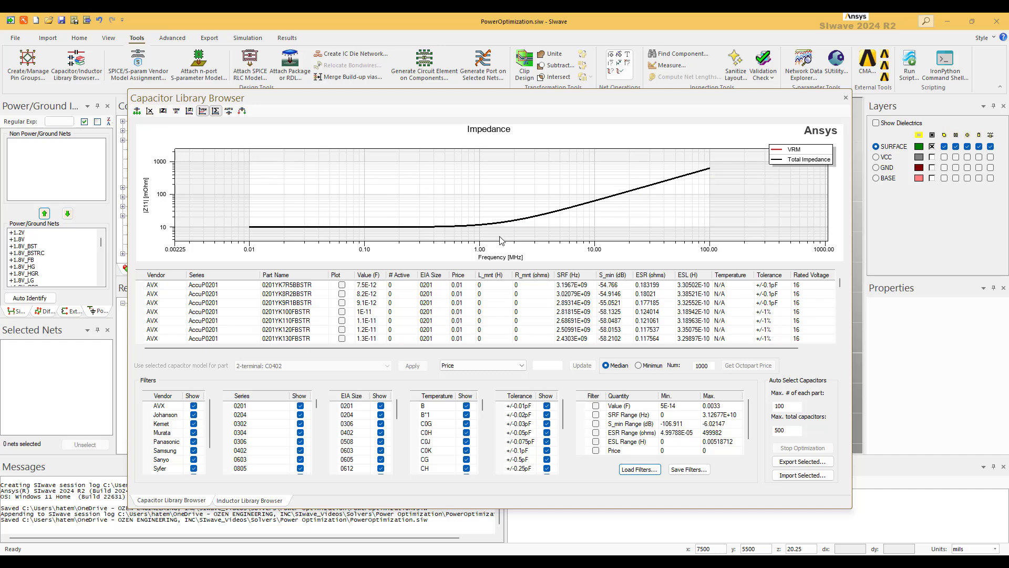
Define an impedance mask of 0.03 ohm spanning 0.001 to 100 MHz
{"action": "left_click", "coordinate": [163, 111]}
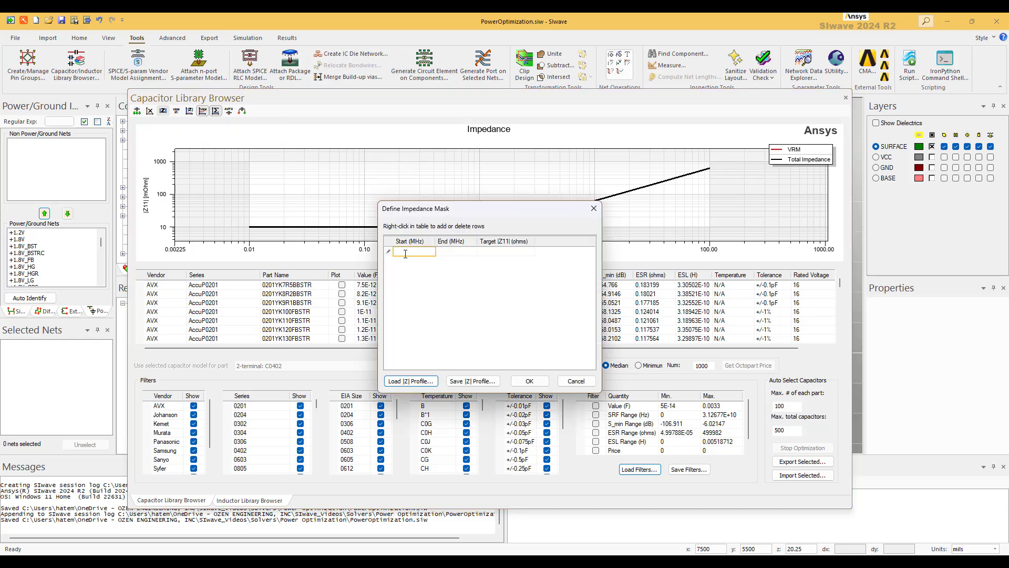
{"action": "type", "text": "0.01"}
{"action": "type", "text": "1"}
{"action": "left_click", "coordinate": [448, 252]}
{"action": "type", "text": "100MHz"}
{"action": "left_click", "coordinate": [515, 252]}
{"action": "type", "text": "0.03"}
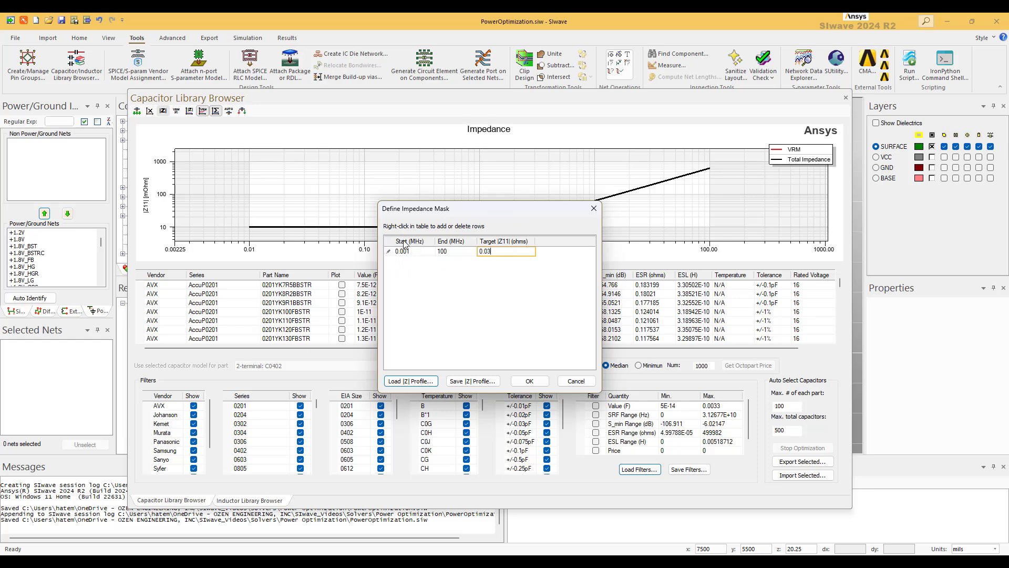
{"action": "key", "text": "Return"}
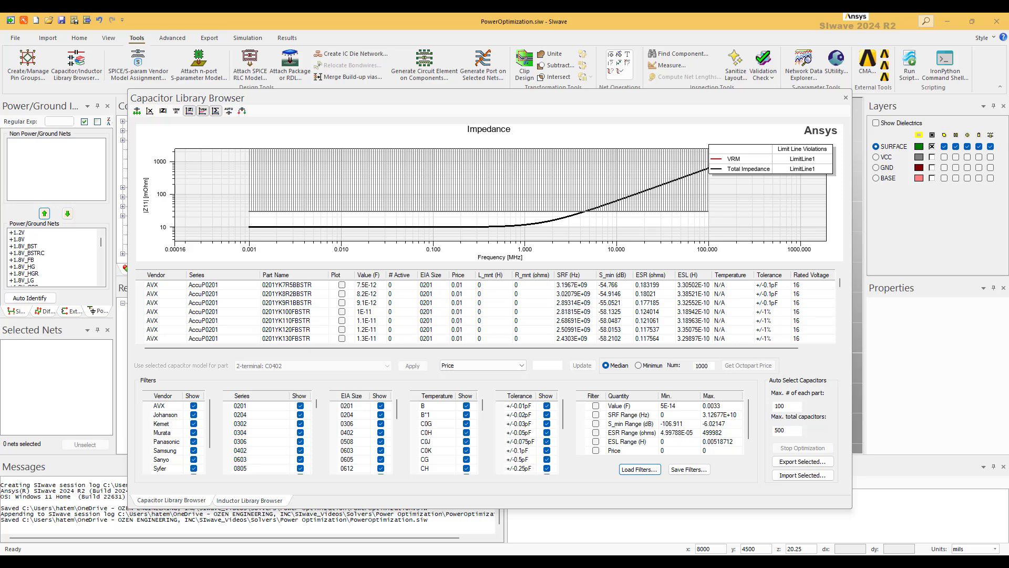
{"action": "key", "text": "alt+Tab"}
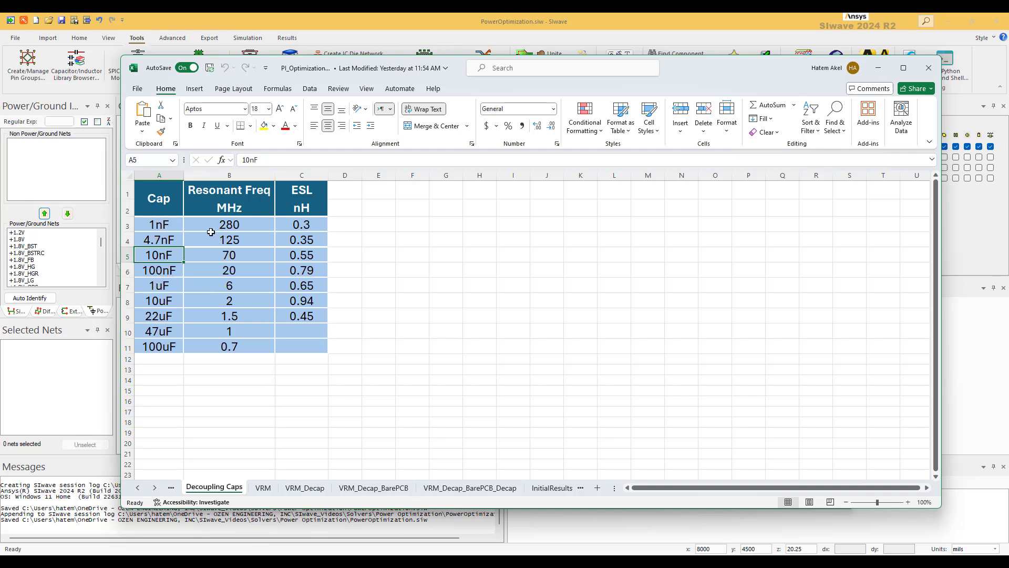
{"action": "key", "text": "alt+Tab"}
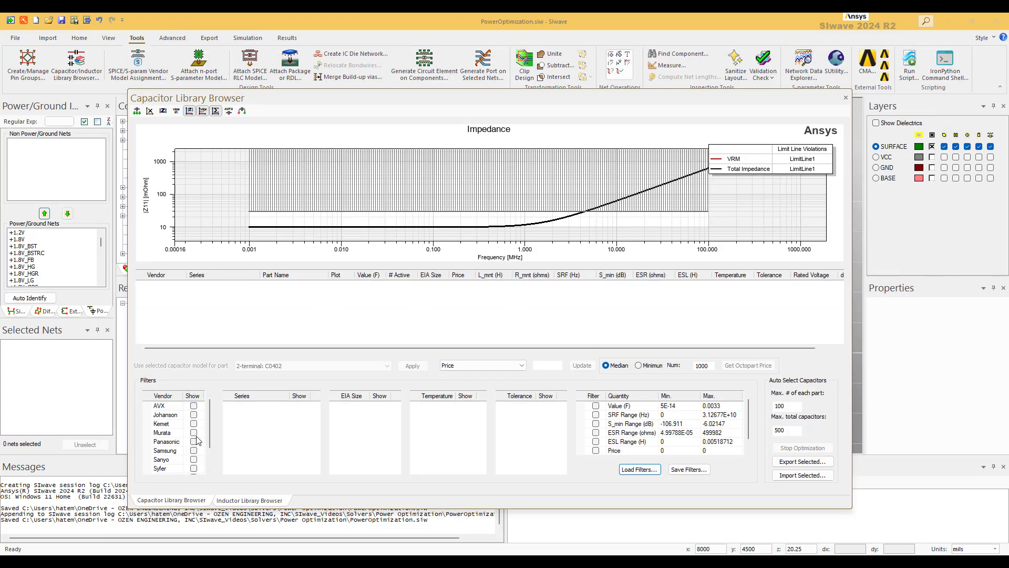
Filter the library to Murata 0402 capacitors with a 1E-08 F value
{"action": "left_click", "coordinate": [193, 432]}
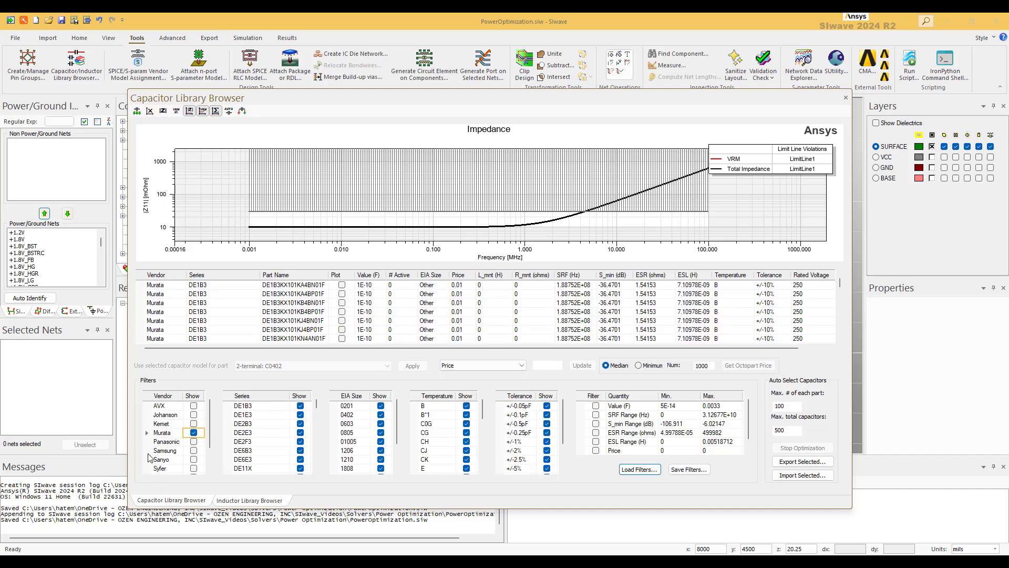
{"action": "left_click", "coordinate": [380, 397]}
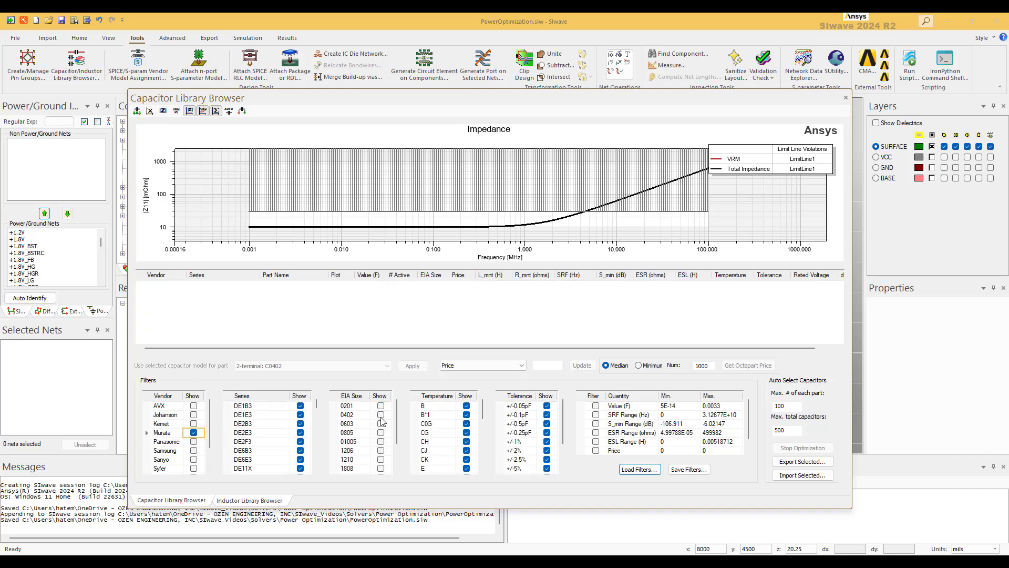
{"action": "left_click", "coordinate": [381, 415]}
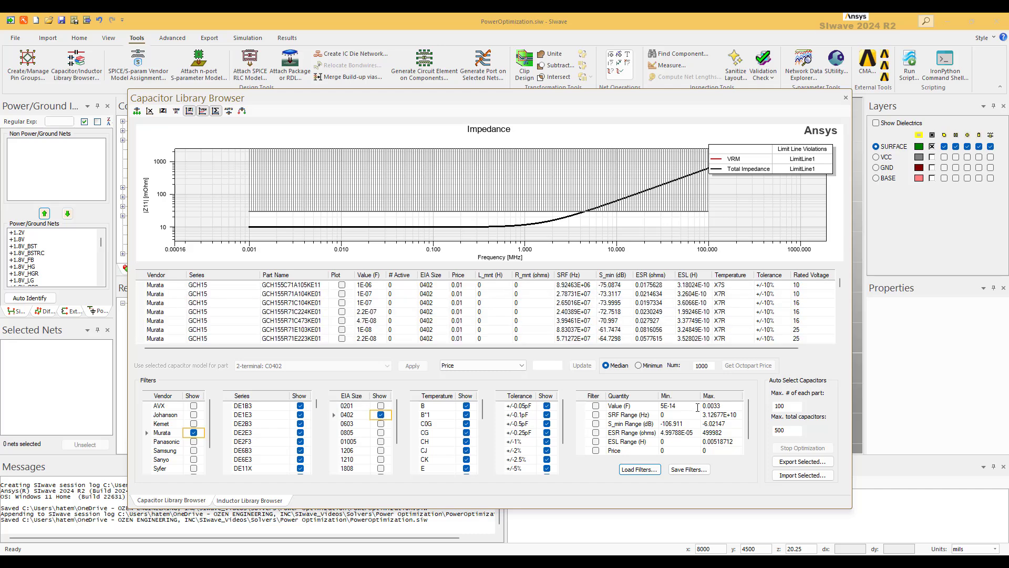
{"action": "left_click", "coordinate": [596, 406]}
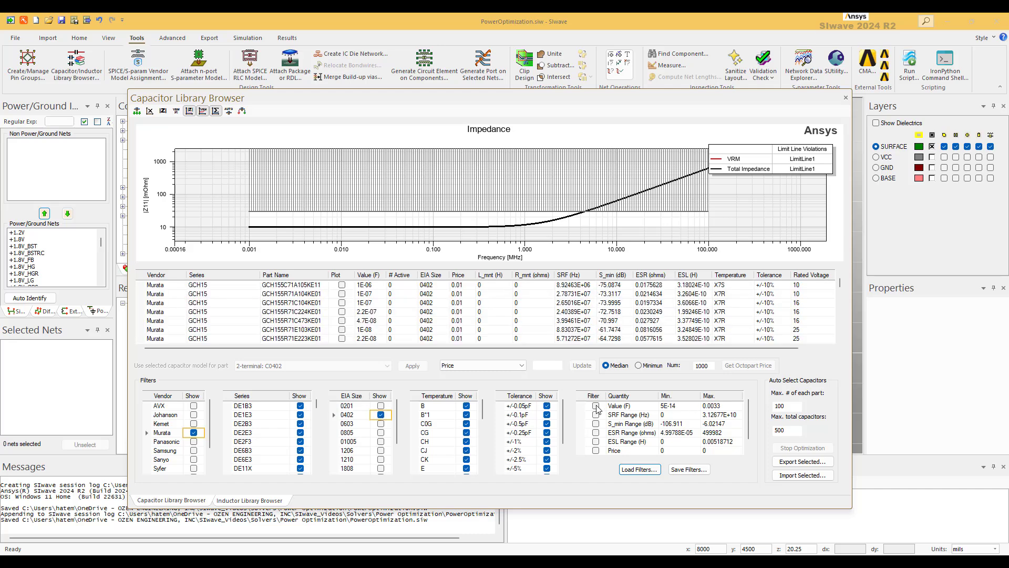
{"action": "left_click", "coordinate": [683, 406]}
{"action": "left_click_drag", "start_coordinate": [680, 406], "coordinate": [660, 407]}
{"action": "type", "text": "10e-9"}
{"action": "key", "text": "Return"}
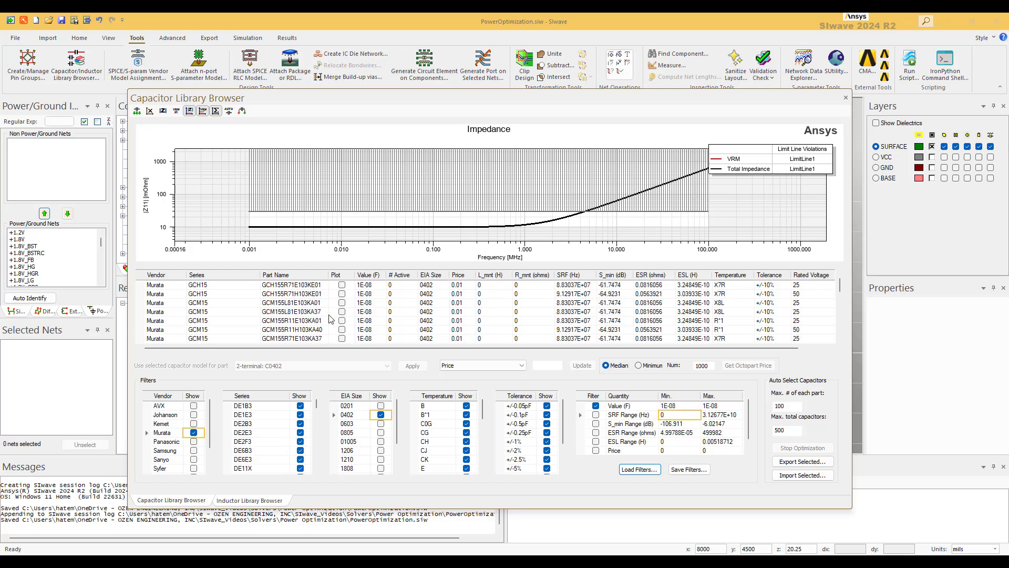
Plot GRM15XB11C103KA86's impedance, then change the value filter to 1E-07 F
{"action": "scroll", "coordinate": [317, 304], "scroll_direction": "down", "scroll_amount": 2}
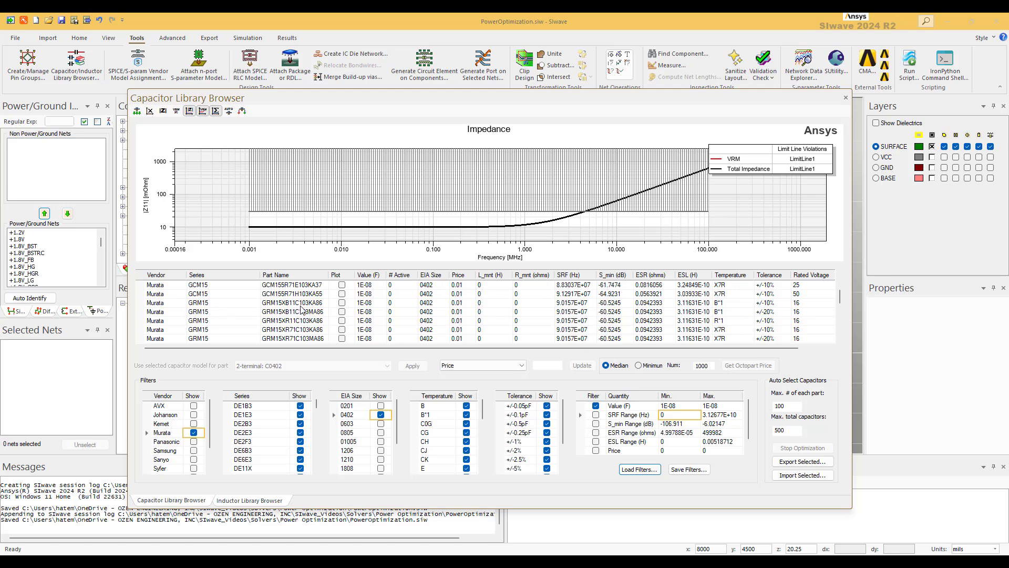
{"action": "left_click", "coordinate": [342, 302]}
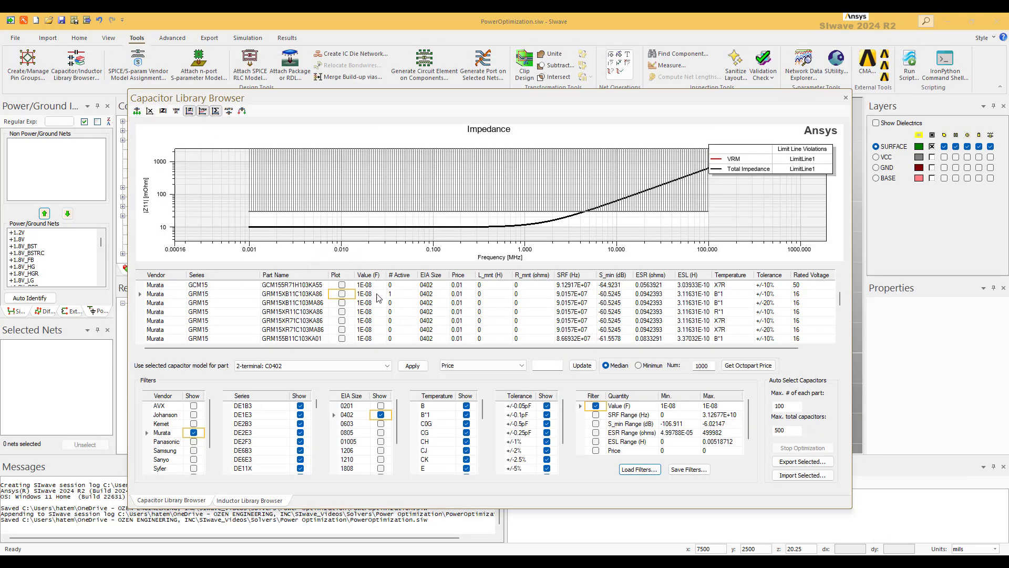
{"action": "double_click", "coordinate": [415, 296]}
{"action": "double_click", "coordinate": [684, 405]}
{"action": "left_click", "coordinate": [727, 405]}
Plot the GRM152B30J104KE19 100 nF capacitor and set its active count to 7
{"action": "scroll", "coordinate": [228, 310], "scroll_direction": "down", "scroll_amount": 3}
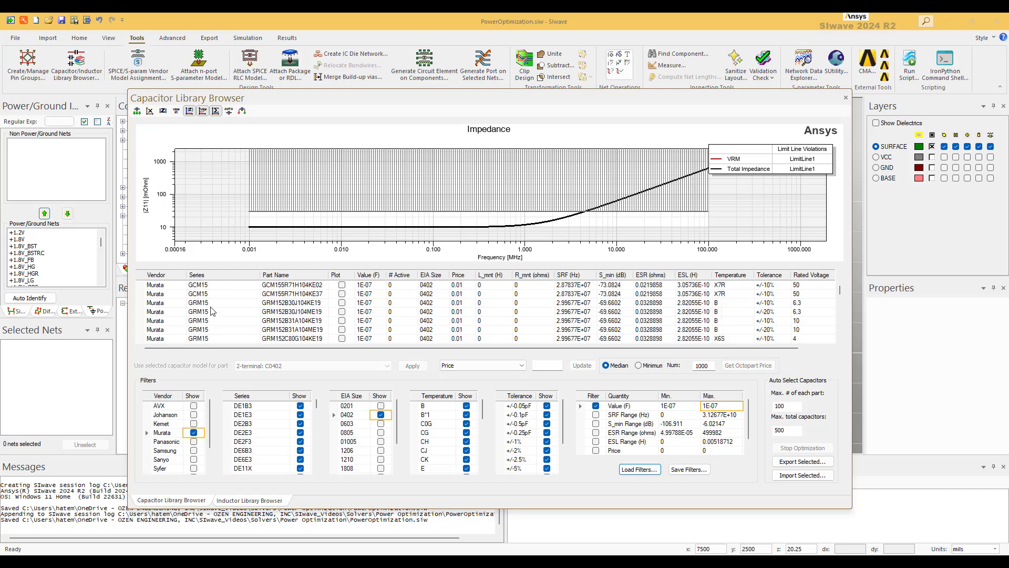
{"action": "left_click", "coordinate": [342, 303]}
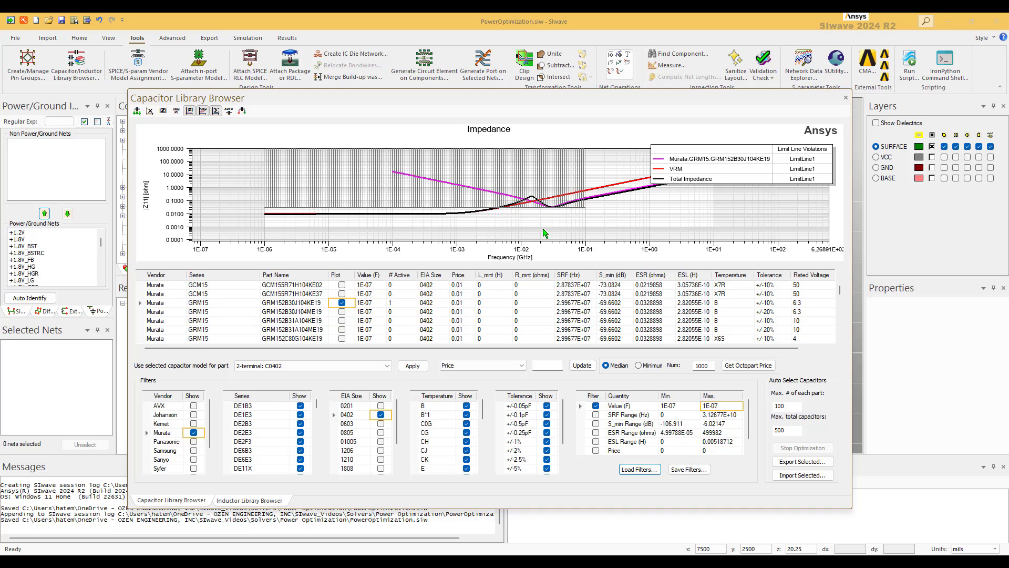
{"action": "left_click", "coordinate": [409, 306]}
{"action": "type", "text": "0"}
{"action": "left_click", "coordinate": [413, 301]}
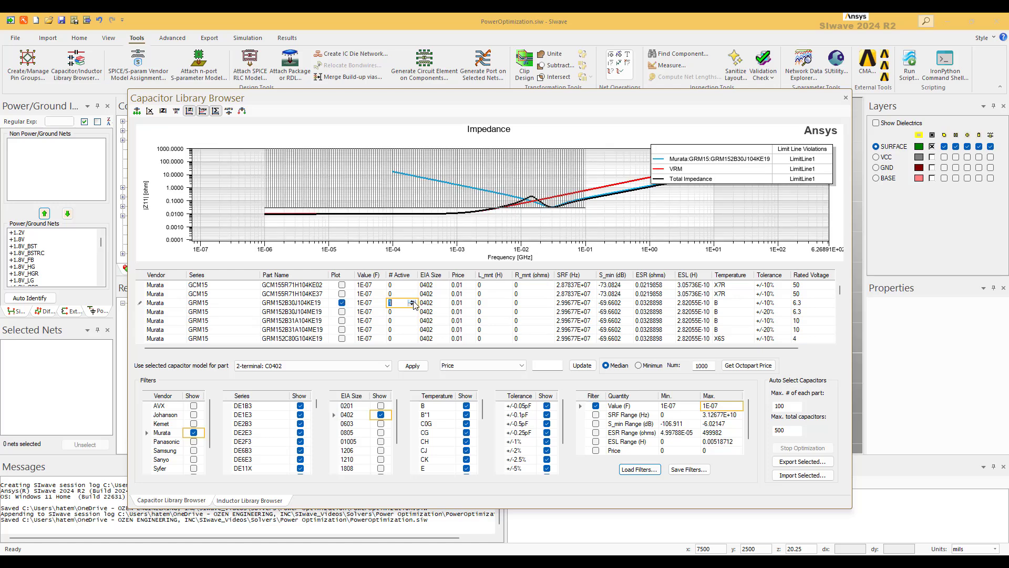
{"action": "left_click", "coordinate": [412, 302]}
{"action": "left_click", "coordinate": [412, 302]}
{"action": "left_click", "coordinate": [412, 302]}
{"action": "left_click", "coordinate": [413, 302]}
{"action": "left_click", "coordinate": [412, 302]}
{"action": "left_click", "coordinate": [412, 301]}
{"action": "left_click", "coordinate": [412, 302]}
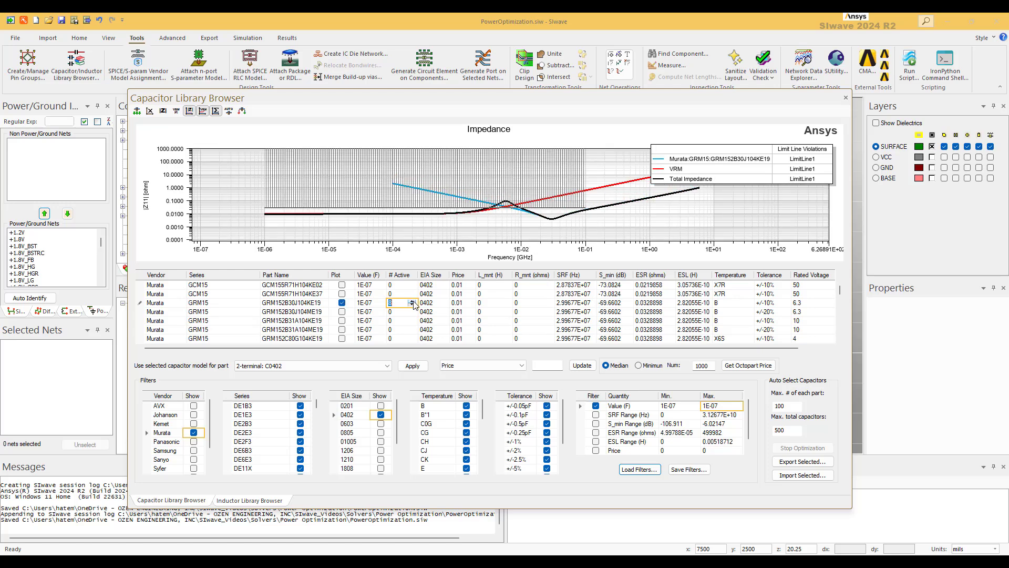
{"action": "left_click", "coordinate": [385, 306]}
{"action": "left_click", "coordinate": [404, 303]}
{"action": "key", "text": "Down"}
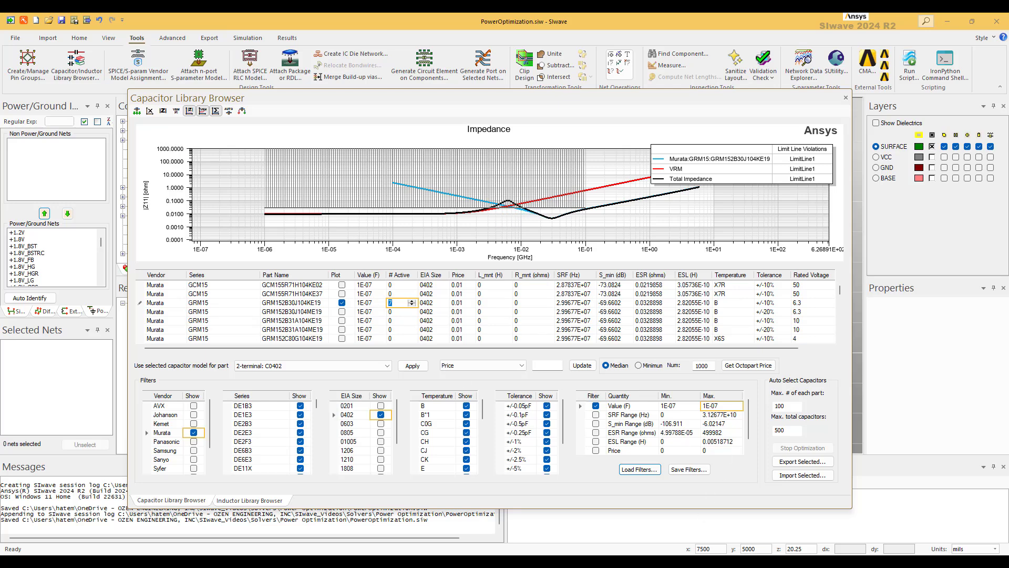
Confirm seven active copies and check the 100 nF and 1 µF rows in the reference spreadsheet
{"action": "key", "text": "Return"}
{"action": "key", "text": "alt+Tab"}
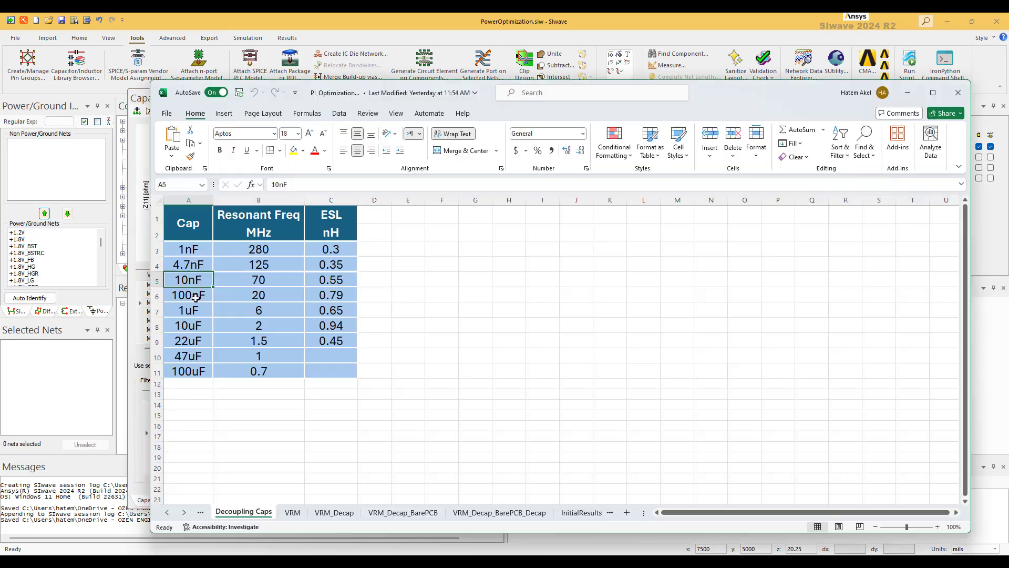
{"action": "left_click", "coordinate": [195, 294]}
{"action": "left_click", "coordinate": [195, 310]}
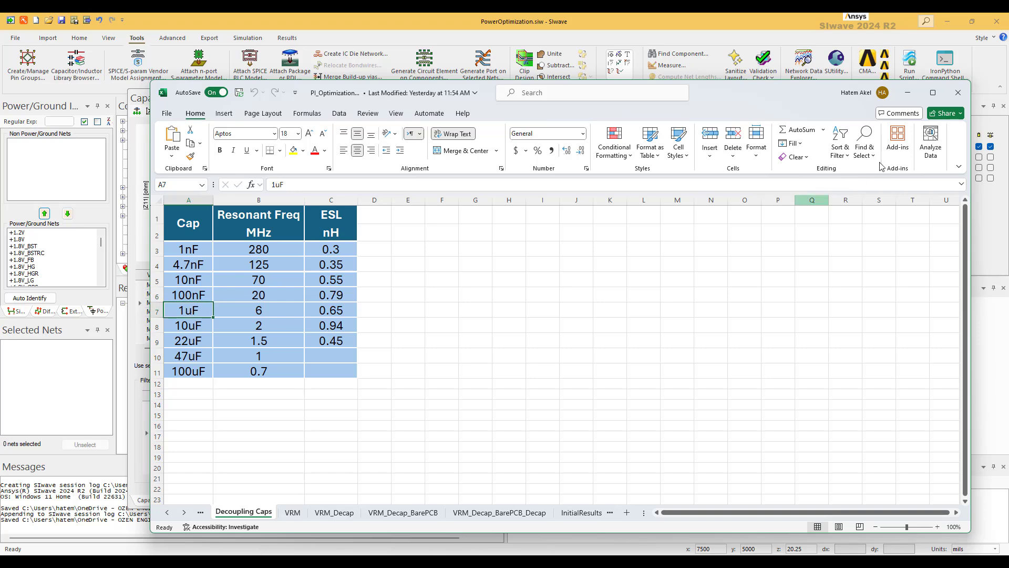
{"action": "left_click", "coordinate": [908, 93]}
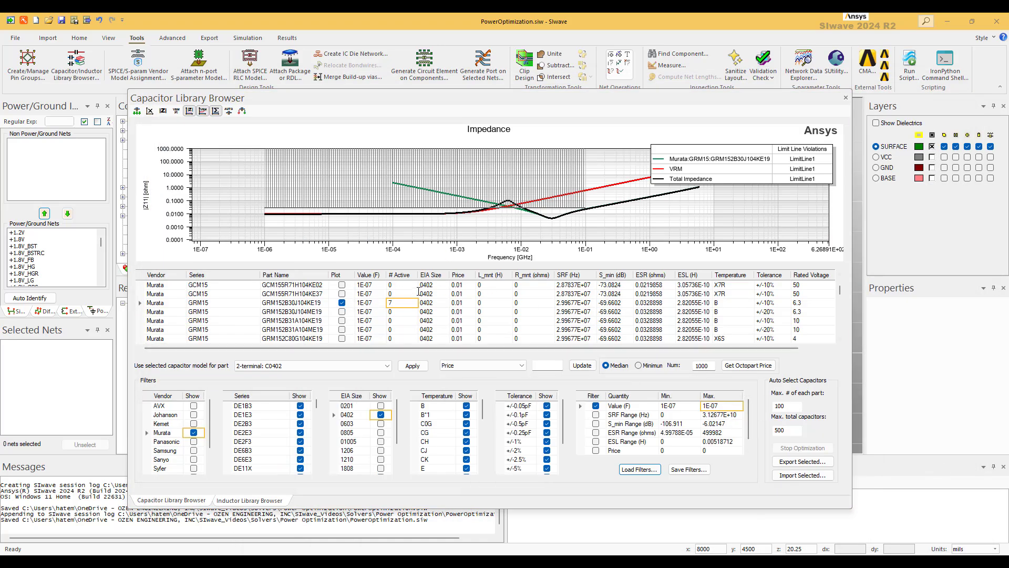
Filter the library to 1E-06 F parts and set GRM152D80G105ME15's active count to 3
{"action": "left_click", "coordinate": [686, 408]}
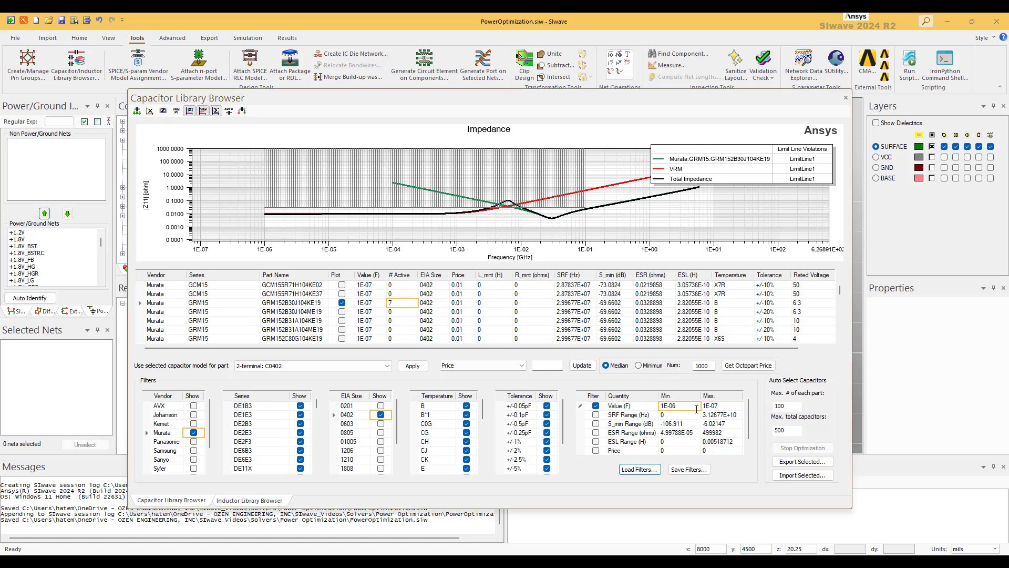
{"action": "type", "text": "6"}
{"action": "left_click", "coordinate": [699, 408]}
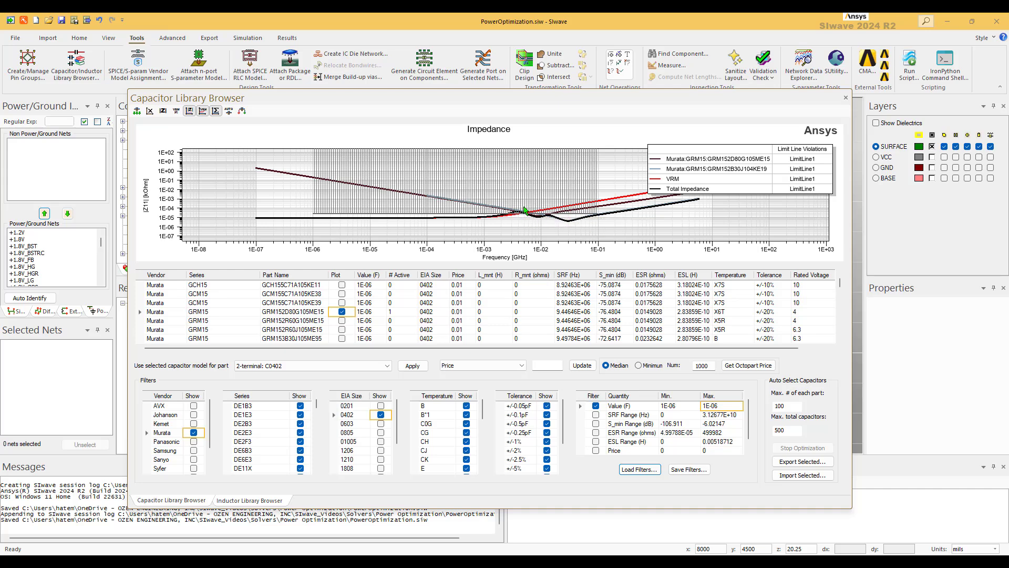
{"action": "left_click", "coordinate": [413, 313]}
{"action": "left_click", "coordinate": [413, 310]}
{"action": "left_click", "coordinate": [413, 311]}
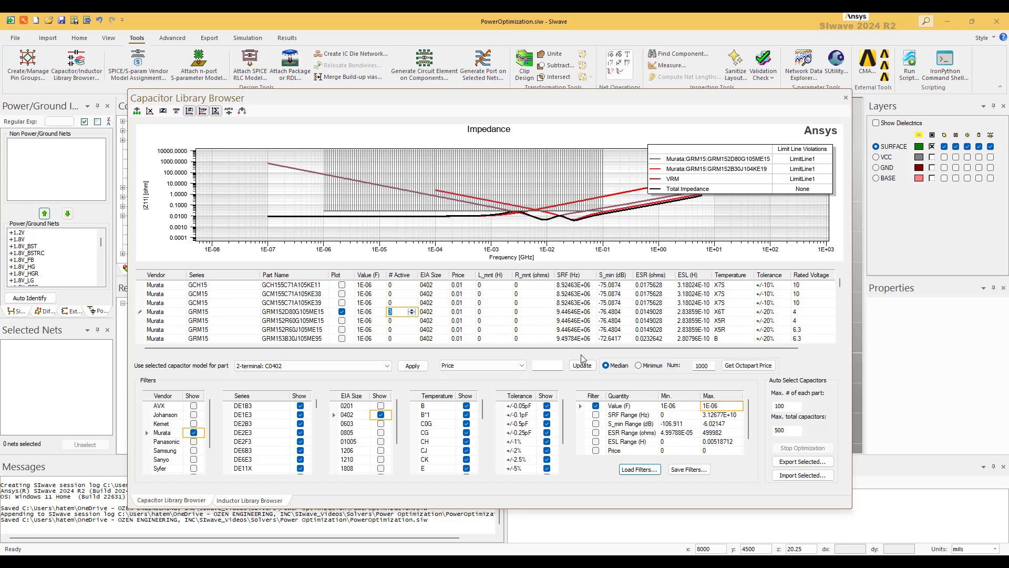
Check the 10 µF row in the spreadsheet and begin editing the minimum value filter
{"action": "key", "text": "alt+Tab"}
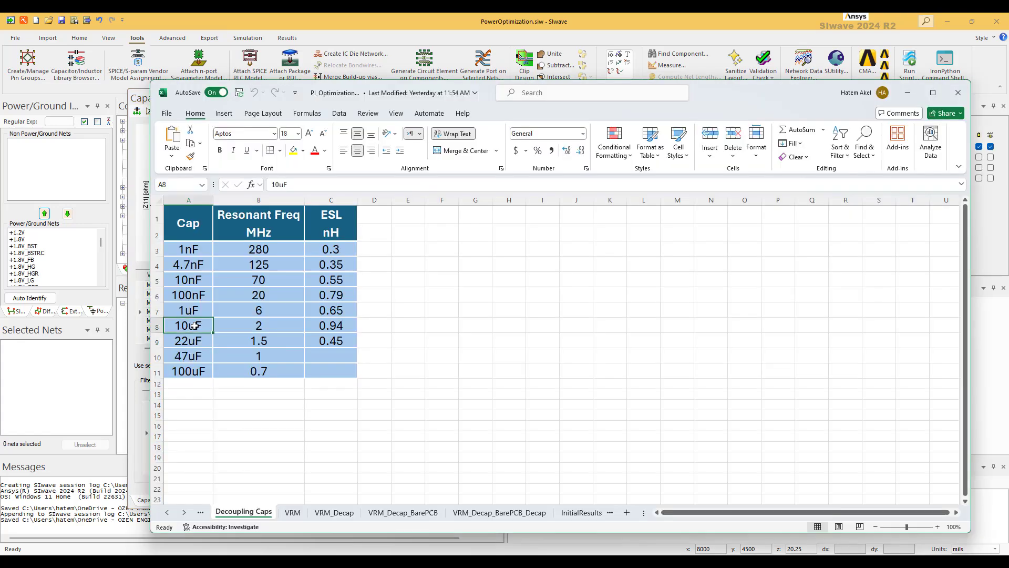
{"action": "left_click", "coordinate": [912, 100]}
{"action": "left_click", "coordinate": [874, 113]}
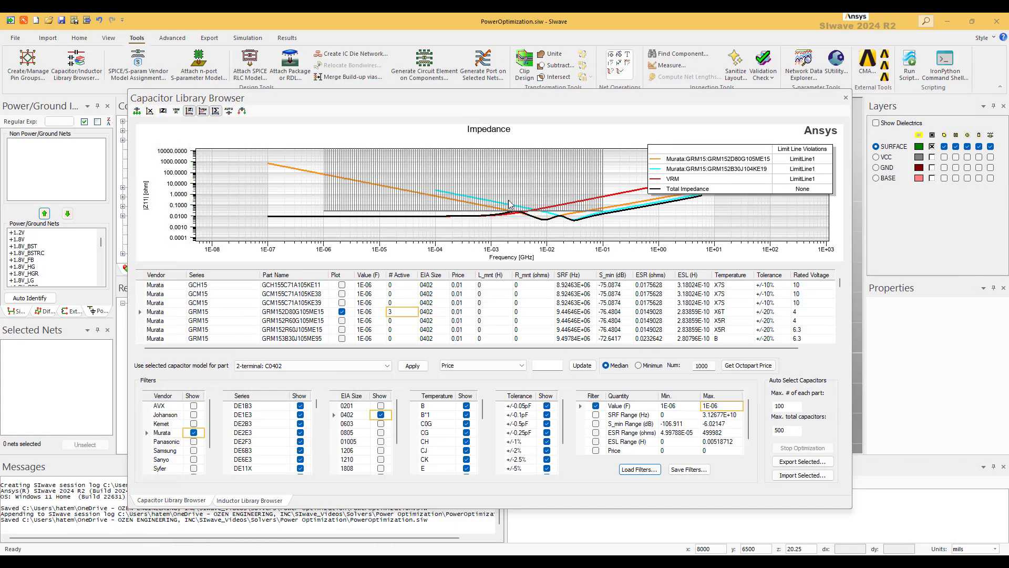
{"action": "left_click", "coordinate": [687, 409]}
Set the value filter to 1E-06–1E-05 F, sort by value, and plot one GRM155R60J106ME47
{"action": "left_click", "coordinate": [718, 409]}
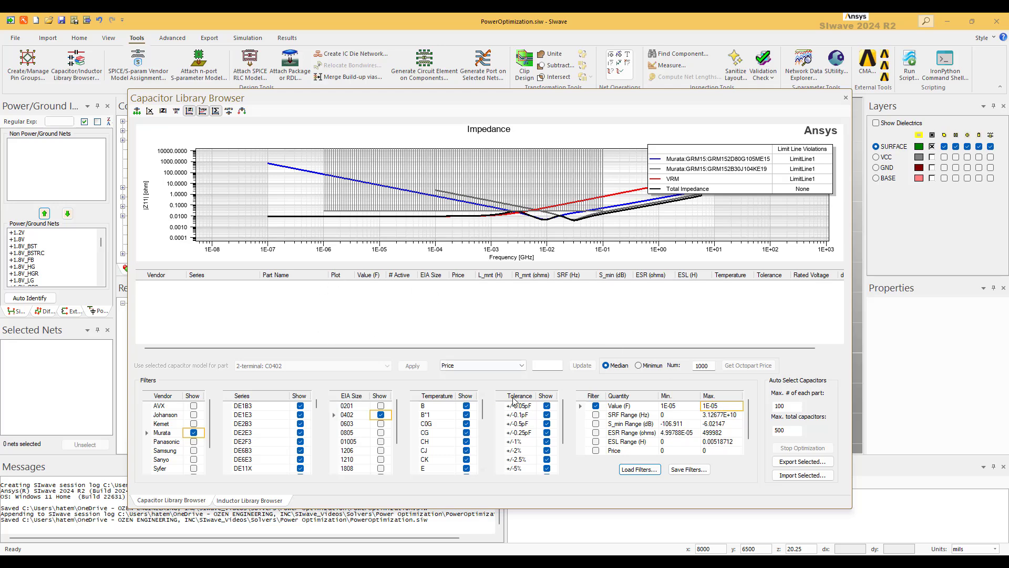
{"action": "left_click", "coordinate": [681, 409]}
{"action": "type", "text": "1E-04"}
{"action": "key", "text": "BackSpace"}
{"action": "type", "text": "6"}
{"action": "key", "text": "Tab"}
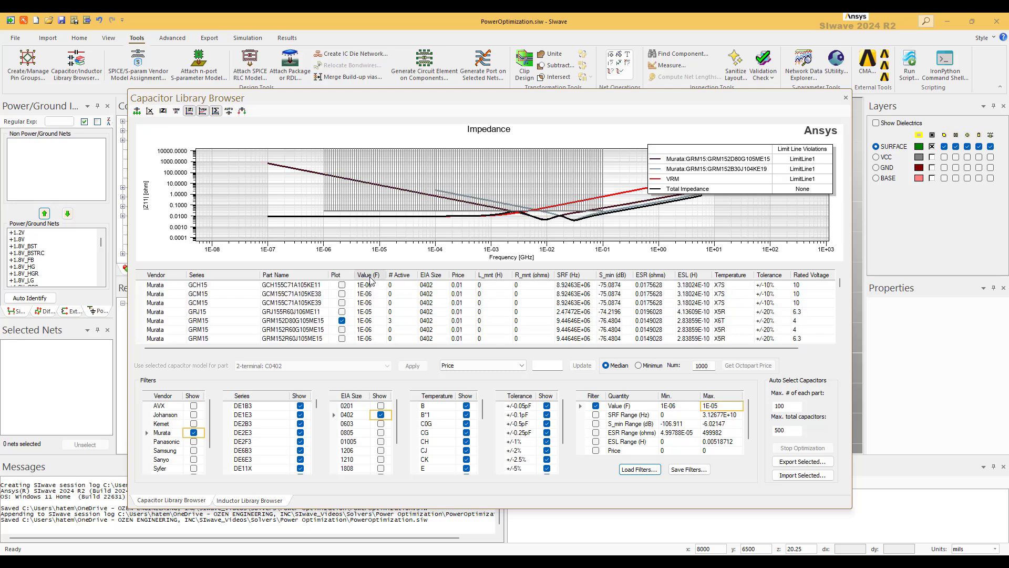
{"action": "left_click", "coordinate": [370, 279]}
{"action": "scroll", "coordinate": [211, 306], "scroll_direction": "down", "scroll_amount": 6}
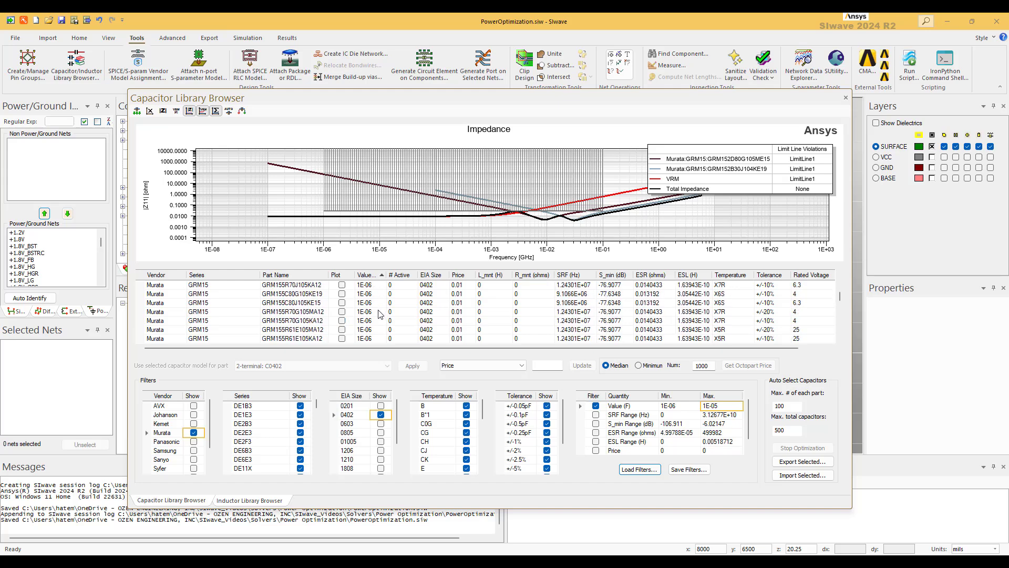
{"action": "left_click", "coordinate": [341, 302]}
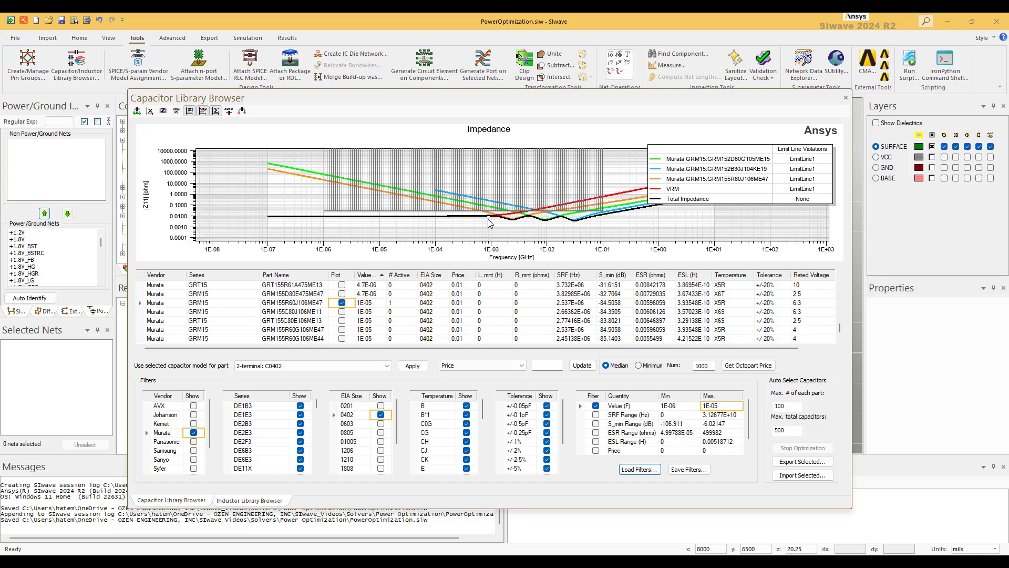
{"action": "mouse_move", "coordinate": [656, 562]}
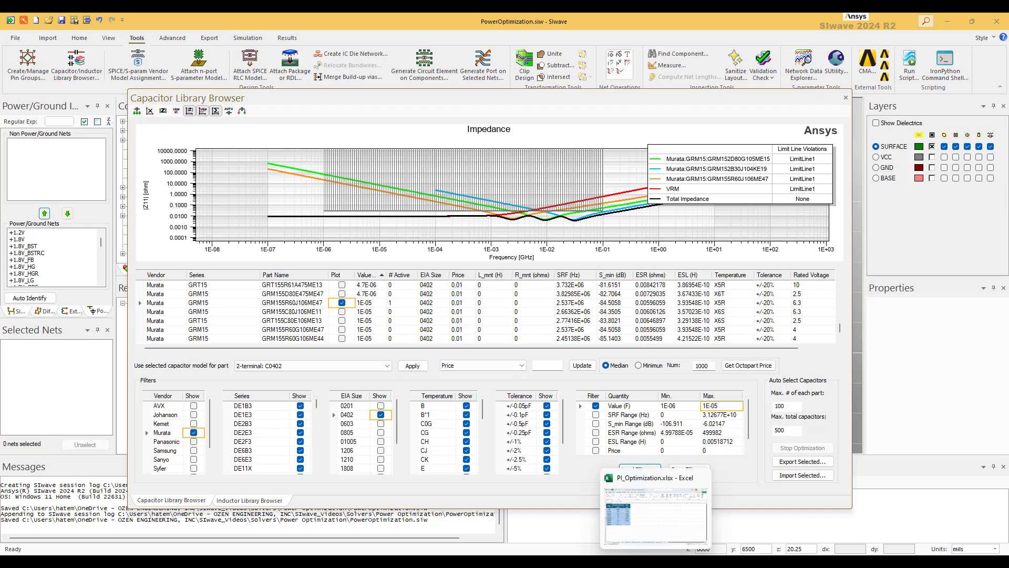
{"action": "left_click", "coordinate": [655, 538]}
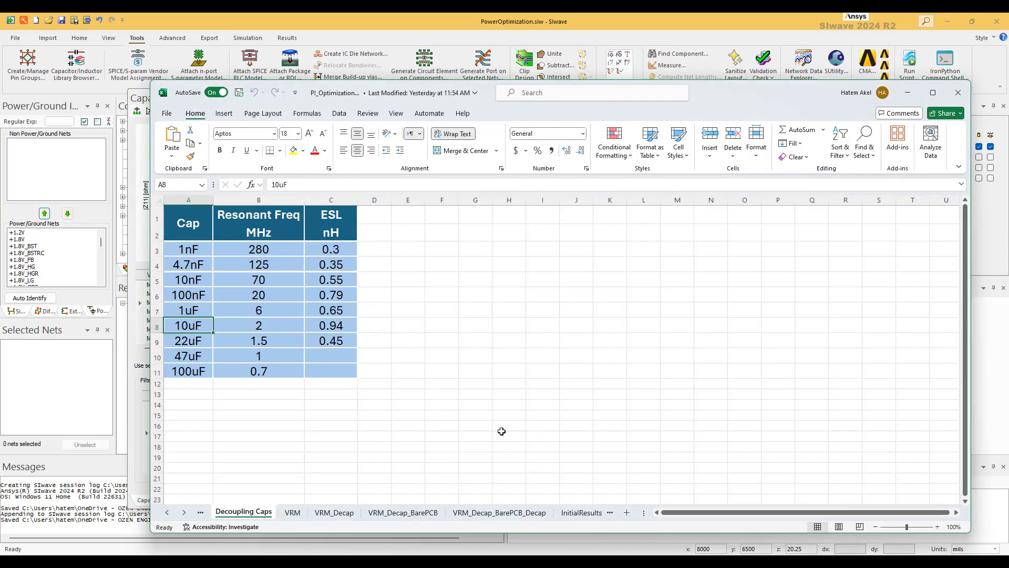
{"action": "left_click_drag", "start_coordinate": [733, 88], "coordinate": [697, 87]}
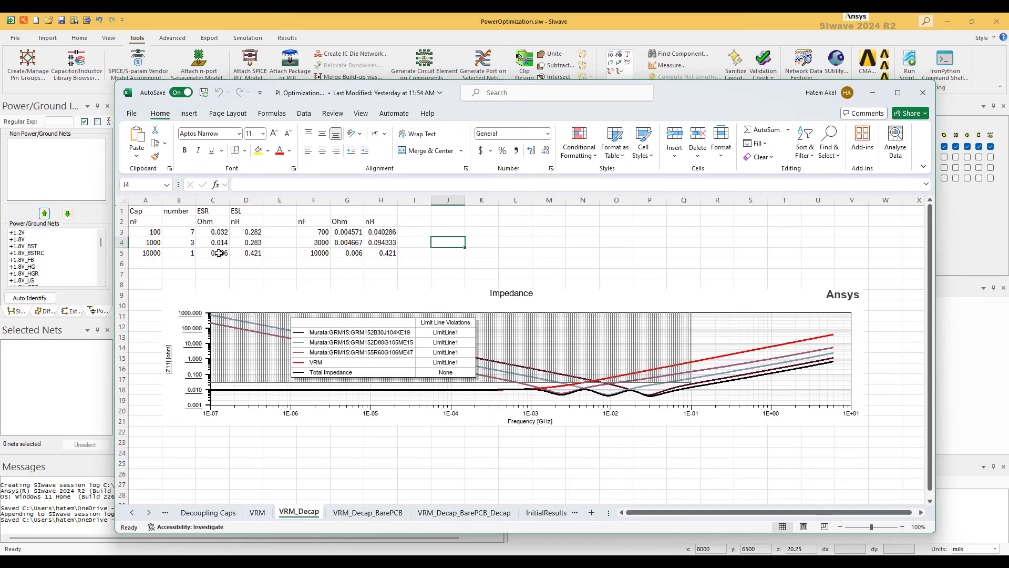
{"action": "left_click", "coordinate": [181, 232]}
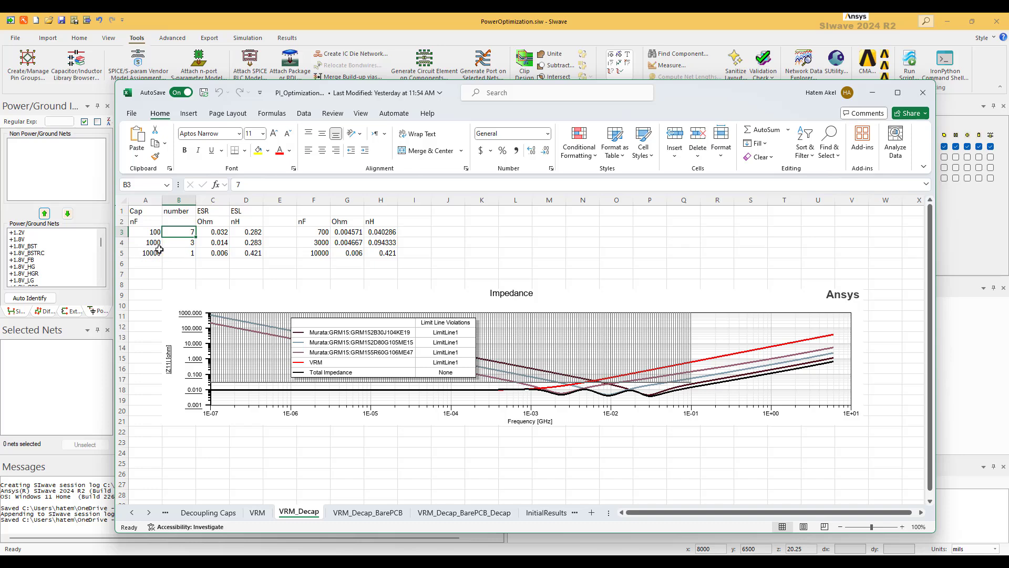
{"action": "left_click", "coordinate": [192, 251]}
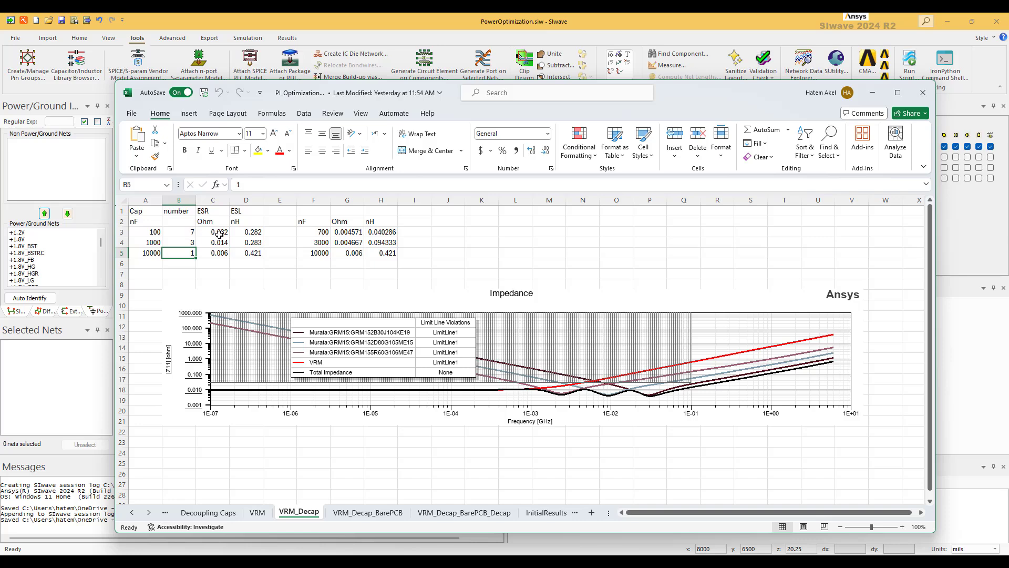
{"action": "left_click", "coordinate": [189, 232]}
{"action": "left_click", "coordinate": [193, 241]}
{"action": "left_click", "coordinate": [186, 230]}
{"action": "left_click", "coordinate": [187, 242]}
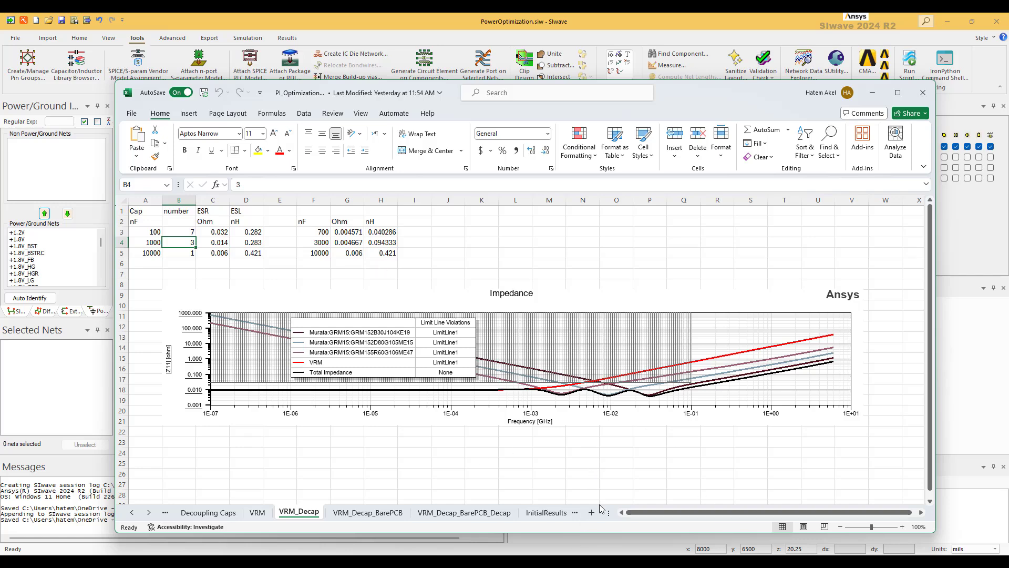
{"action": "left_click", "coordinate": [699, 547]}
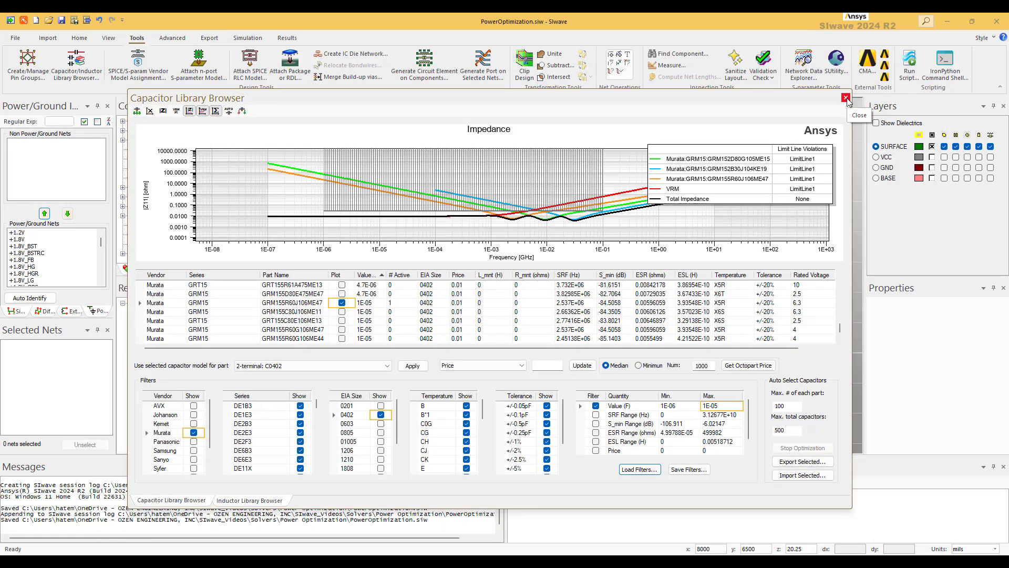
Close the library browser and place an inductor across the VRM1 pads between +1.2V and GND
{"action": "left_click", "coordinate": [846, 98]}
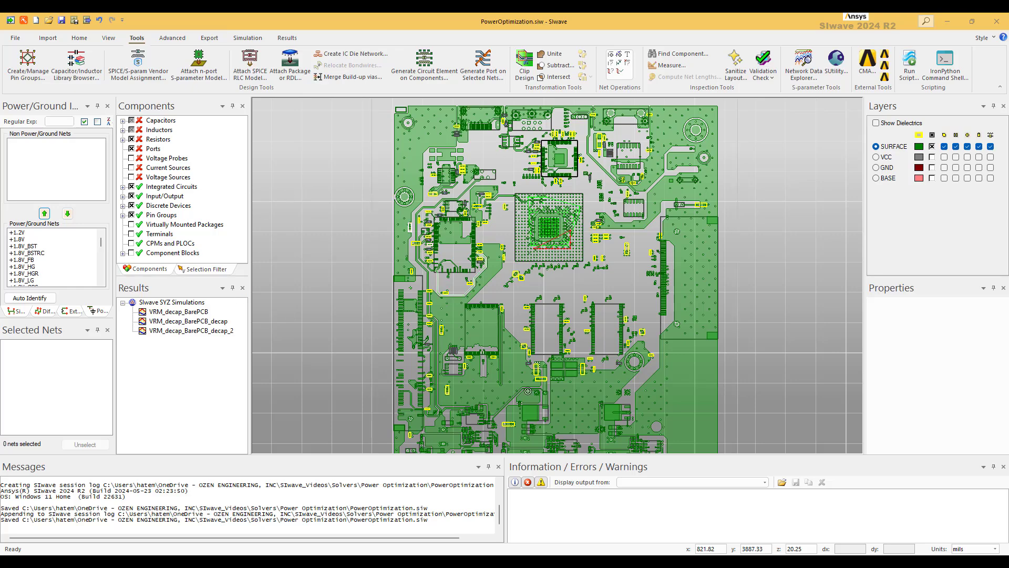
{"action": "scroll", "coordinate": [613, 285], "scroll_direction": "up", "scroll_amount": 5}
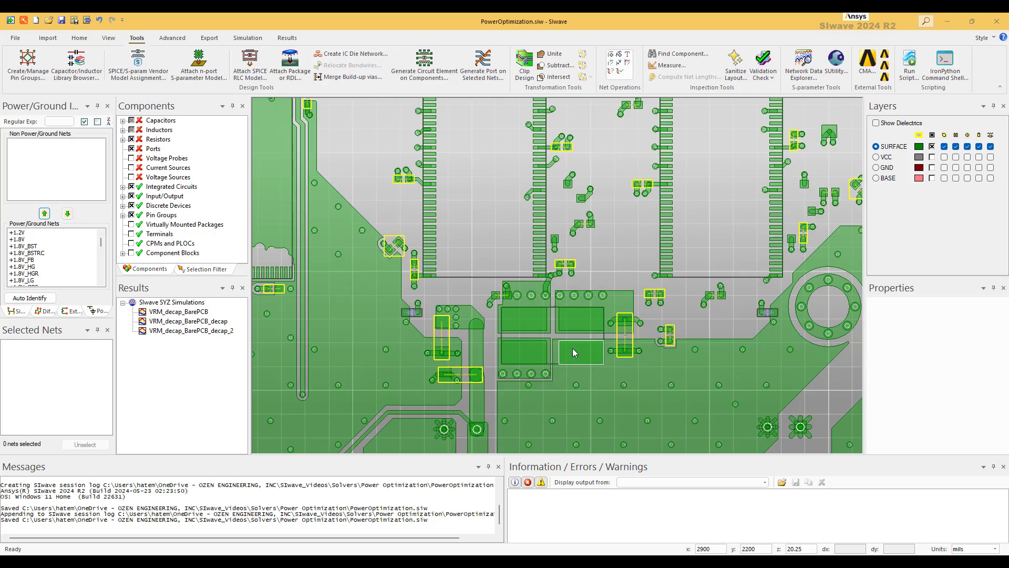
{"action": "scroll", "coordinate": [555, 325], "scroll_direction": "up", "scroll_amount": 2}
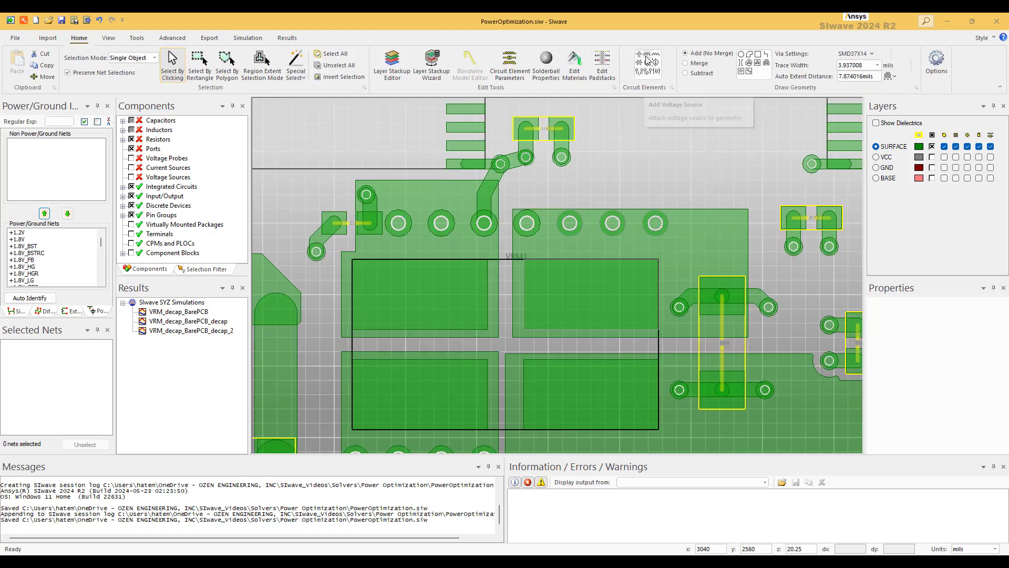
{"action": "left_click", "coordinate": [648, 55]}
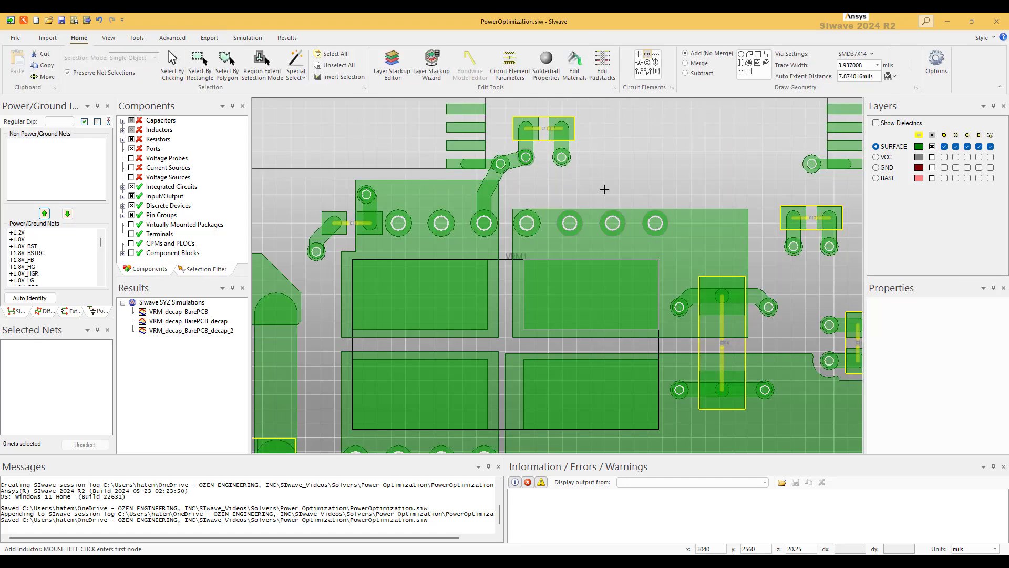
{"action": "left_click", "coordinate": [562, 295]}
{"action": "left_click", "coordinate": [451, 294]}
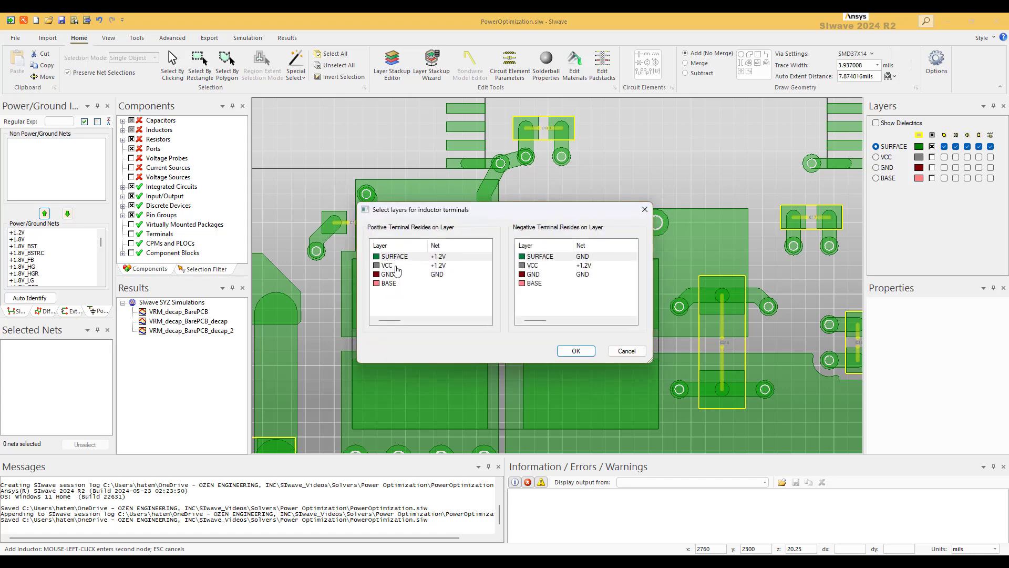
{"action": "left_click", "coordinate": [576, 350]}
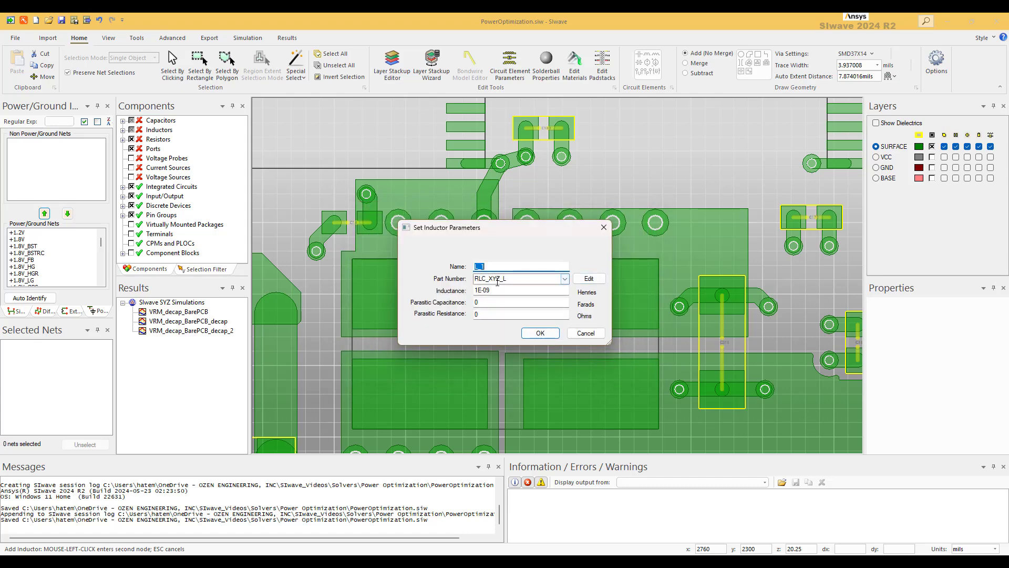
Set the inductor's part number to VRM, keeping the 1E-09 H inductance
{"action": "double_click", "coordinate": [513, 277]}
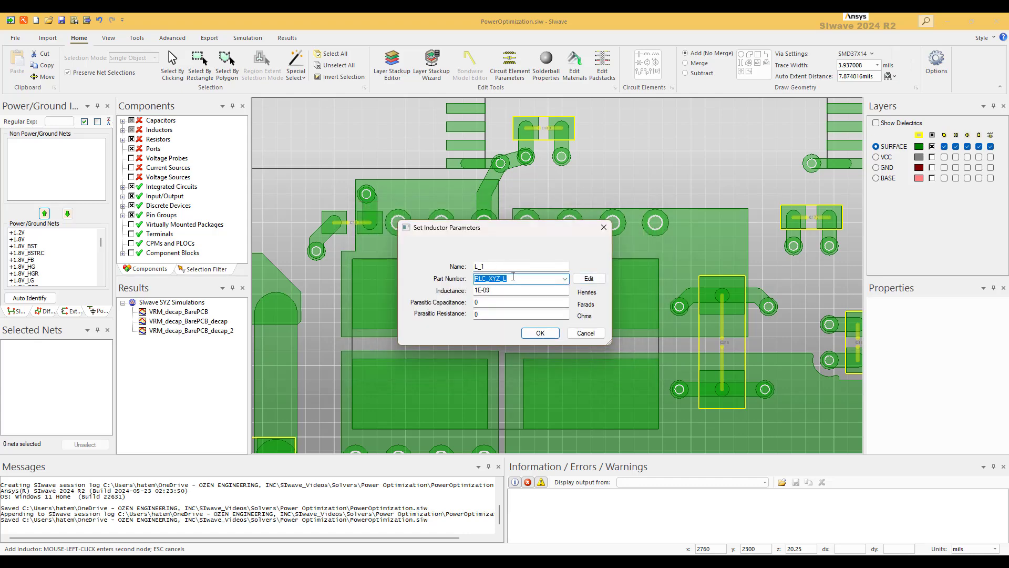
{"action": "type", "text": "VRM"}
{"action": "left_click", "coordinate": [507, 290]}
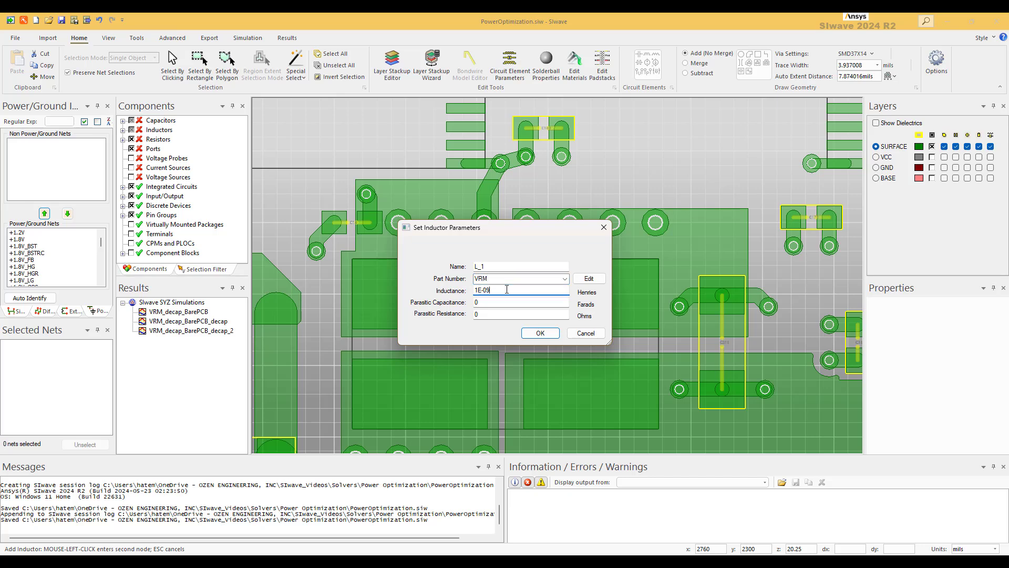
{"action": "left_click", "coordinate": [493, 315]}
Finish the VRM inductor with 1e-3 ohm resistance, place 10 µF C_3, and zoom to the BGA
{"action": "type", "text": "1e-3"}
{"action": "key", "text": "Return"}
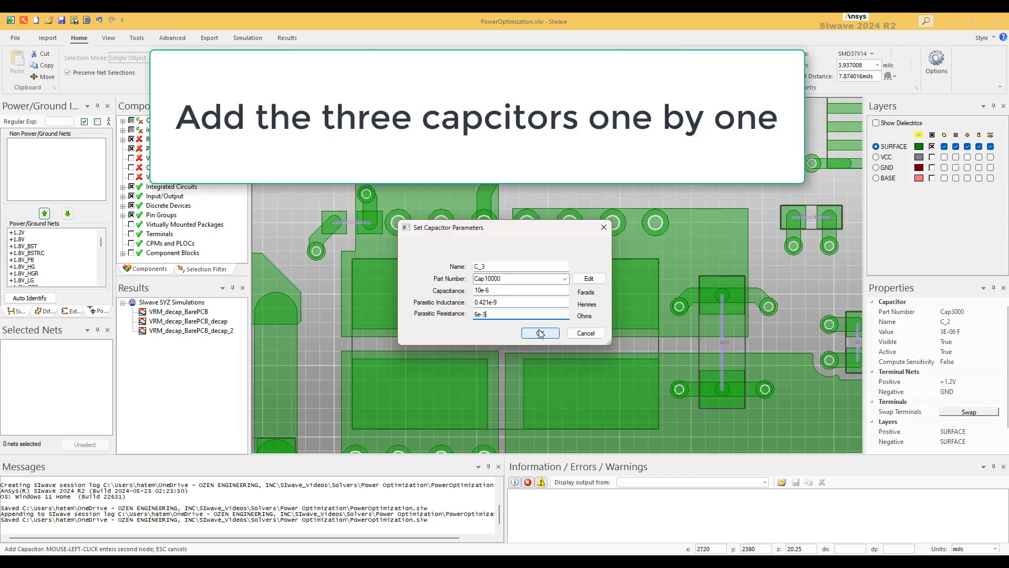
{"action": "left_click", "coordinate": [540, 333]}
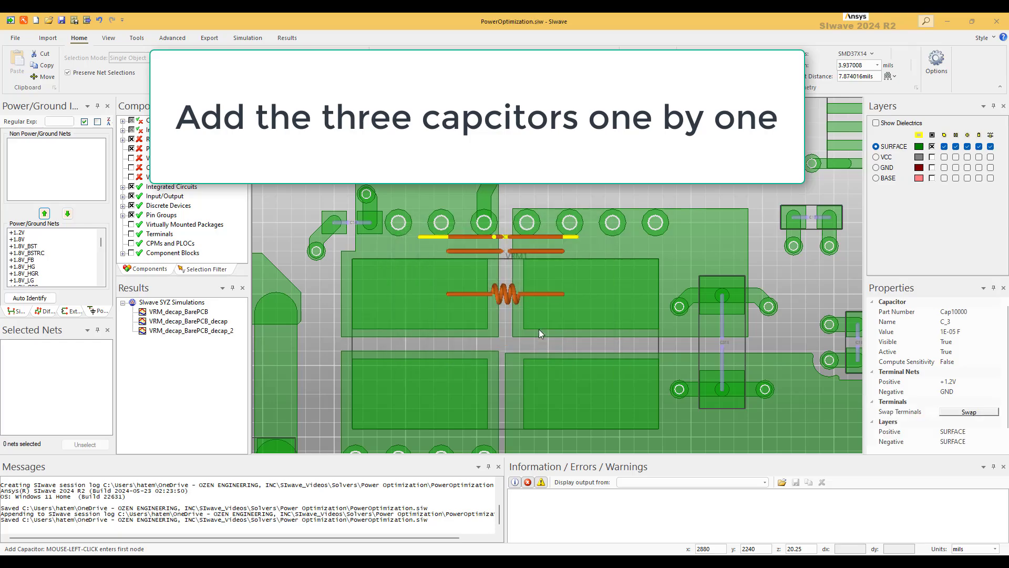
{"action": "scroll", "coordinate": [539, 329], "scroll_direction": "down", "scroll_amount": 10}
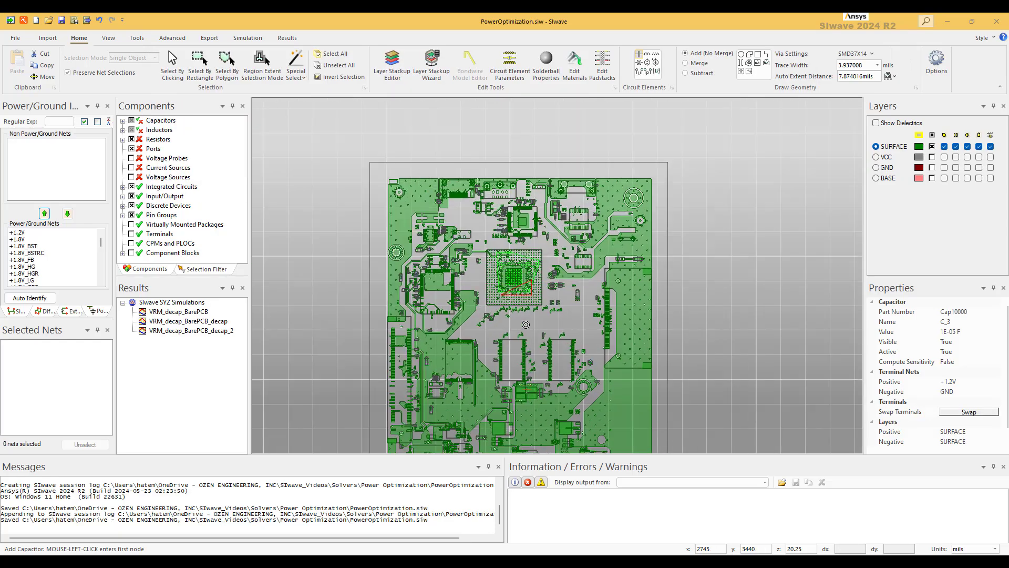
{"action": "scroll", "coordinate": [524, 261], "scroll_direction": "up", "scroll_amount": 5}
{"action": "scroll", "coordinate": [524, 261], "scroll_direction": "up", "scroll_amount": 1}
{"action": "scroll", "coordinate": [525, 263], "scroll_direction": "up", "scroll_amount": 1}
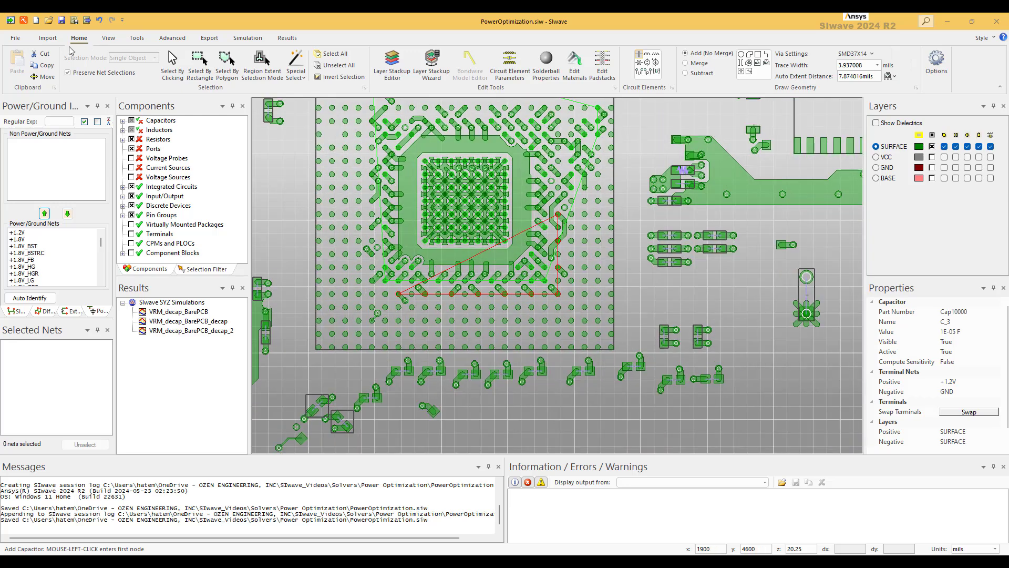
Configure PI analysis for the +1.2V net with CPU1 as a port at 0.1 ohm reference impedance
{"action": "left_click", "coordinate": [9, 22]}
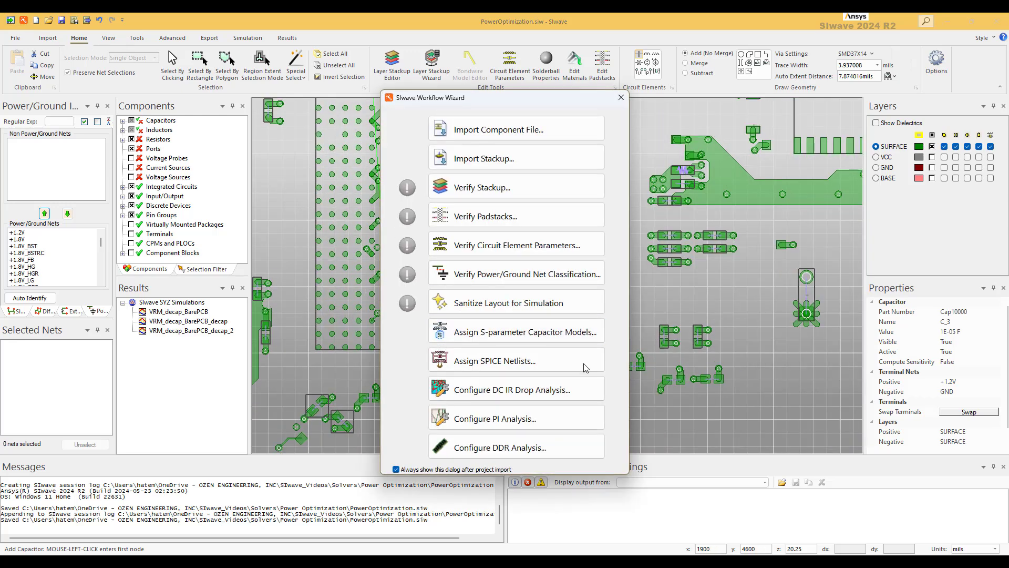
{"action": "left_click", "coordinate": [515, 423]}
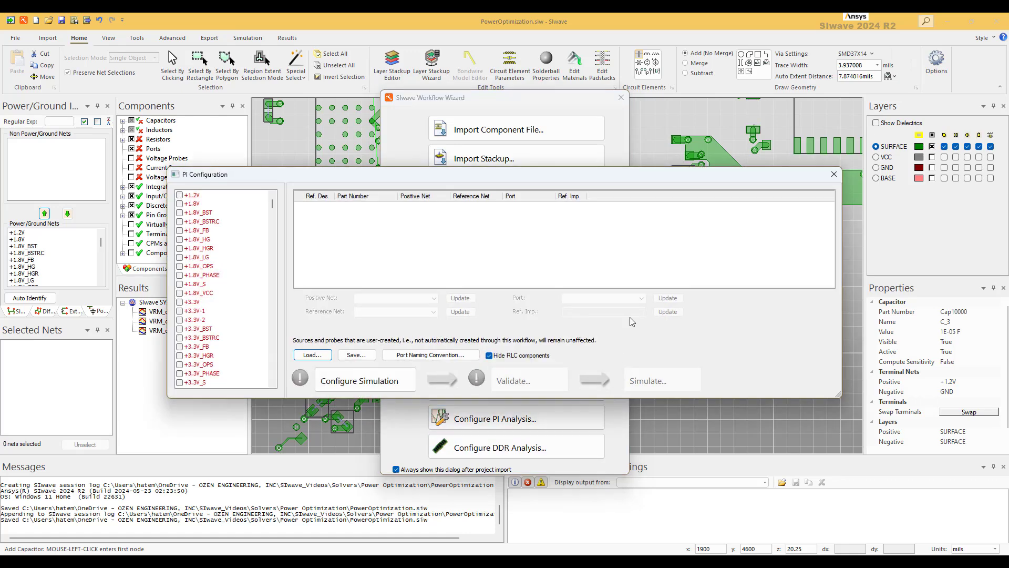
{"action": "left_click", "coordinate": [180, 196]}
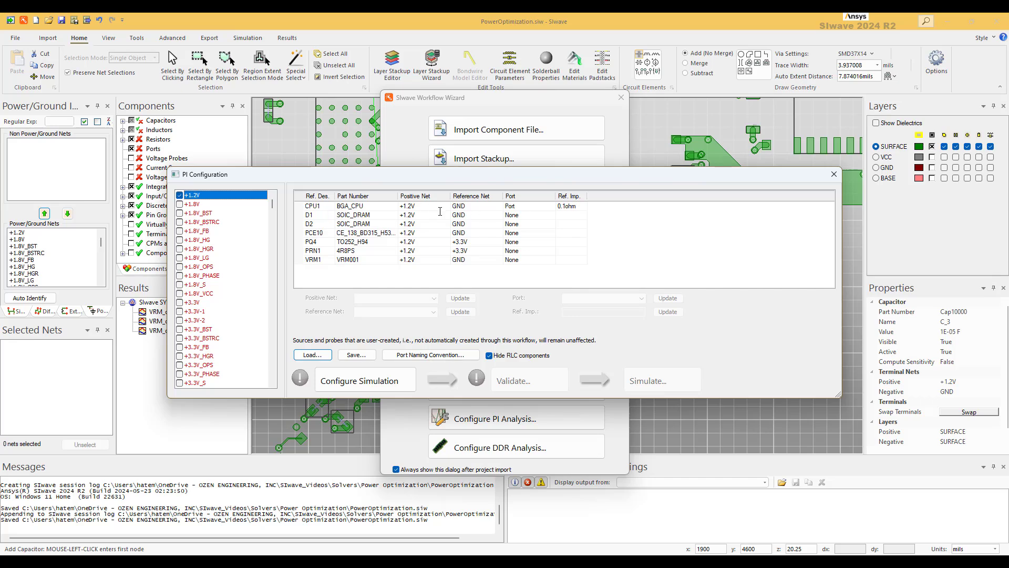
{"action": "left_click", "coordinate": [532, 208]}
{"action": "left_click", "coordinate": [551, 206]}
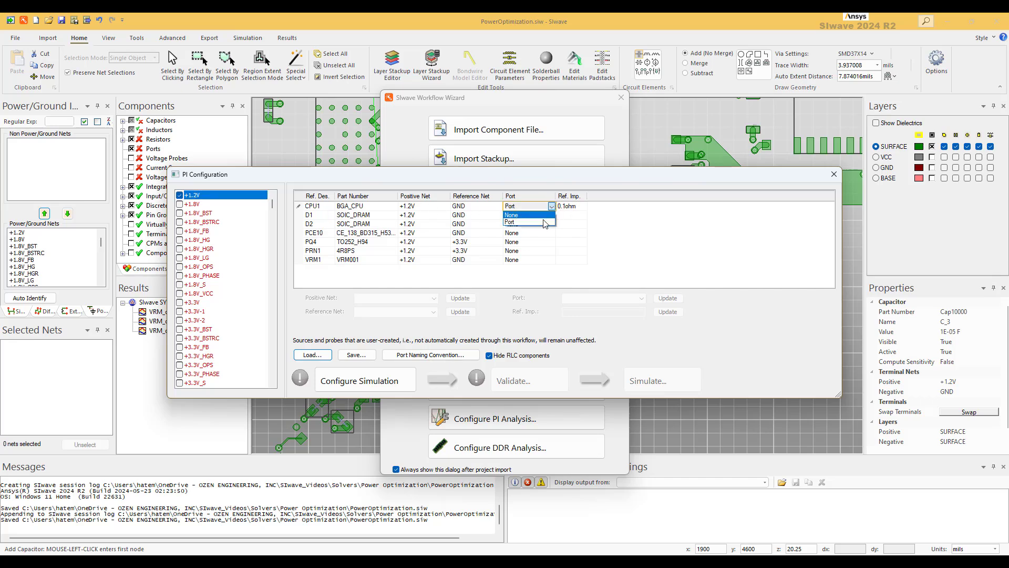
{"action": "left_click", "coordinate": [537, 221]}
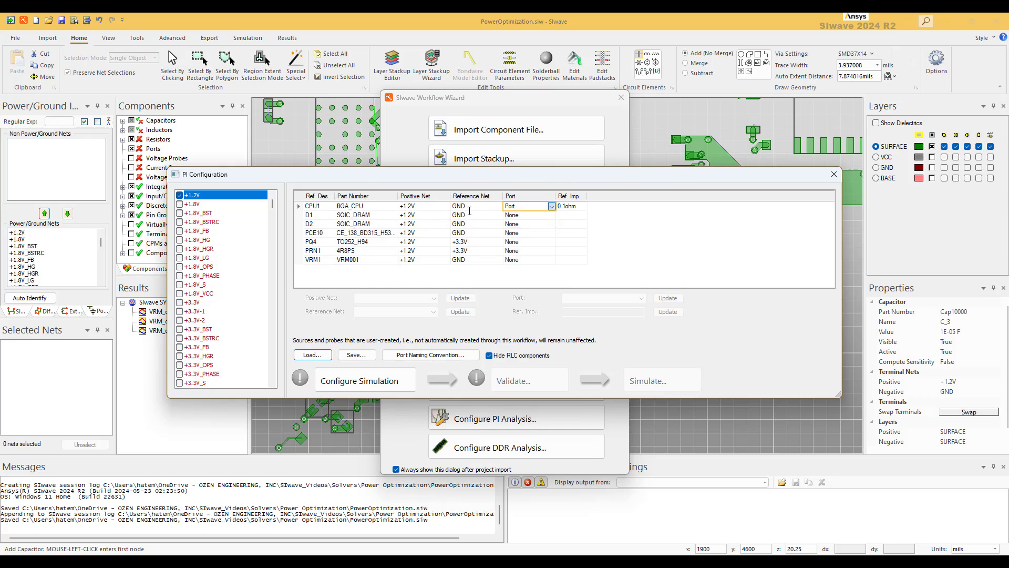
{"action": "left_click", "coordinate": [581, 209]}
{"action": "left_click", "coordinate": [681, 252]}
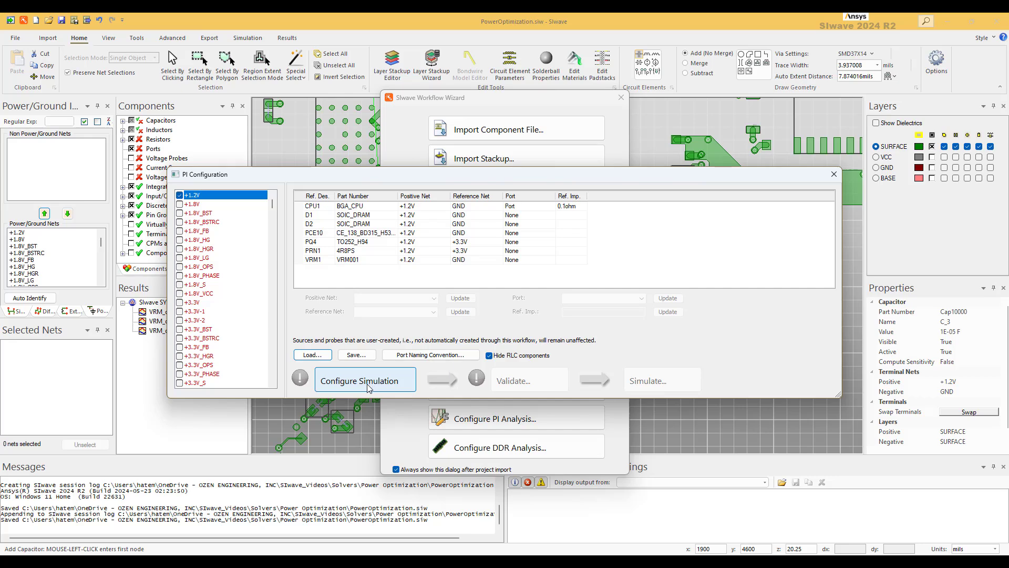
Generate the simulation configuration and run the layout validation check
{"action": "left_click", "coordinate": [368, 388]}
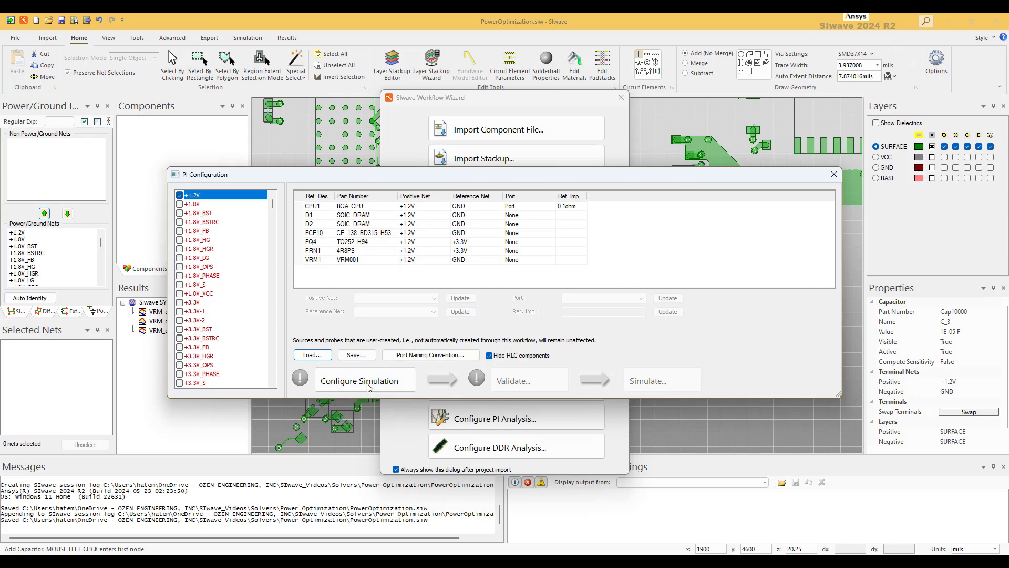
{"action": "left_click", "coordinate": [525, 383]}
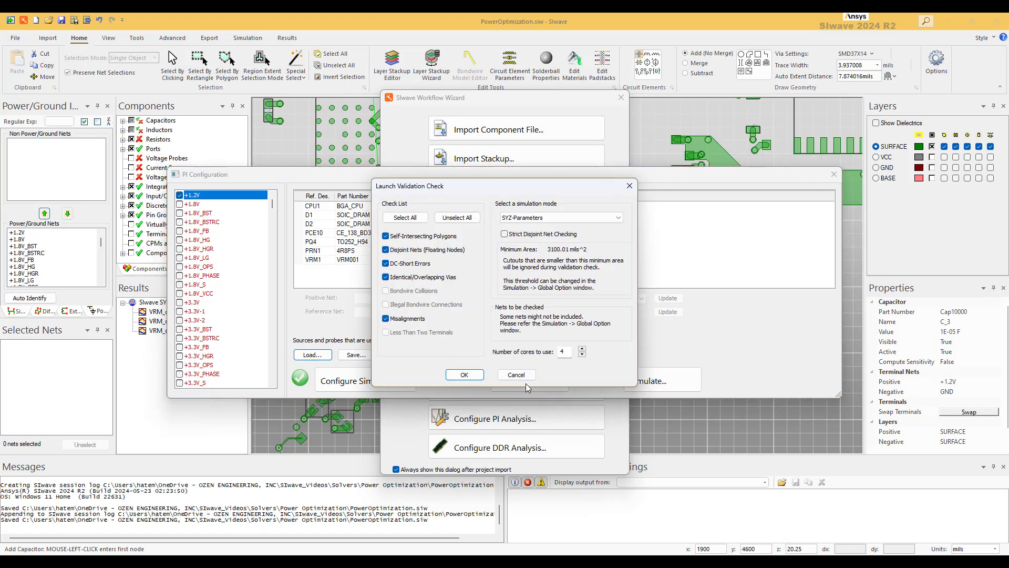
{"action": "left_click", "coordinate": [460, 378]}
Run the VRM_decap_BarePCB SYZ simulation and plot its Z-parameter magnitude
{"action": "left_click", "coordinate": [663, 386]}
{"action": "left_click", "coordinate": [515, 141]}
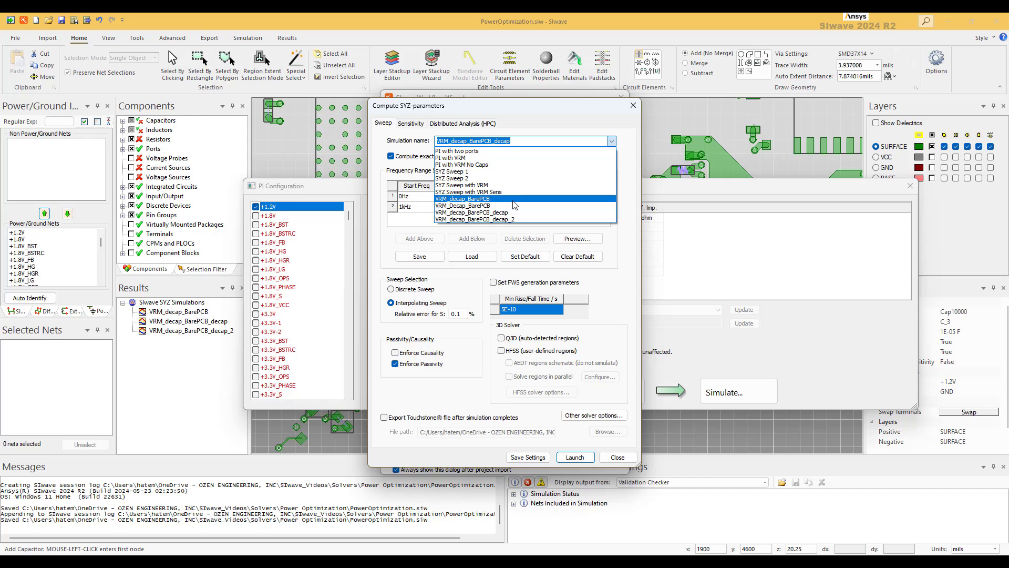
{"action": "left_click", "coordinate": [514, 200]}
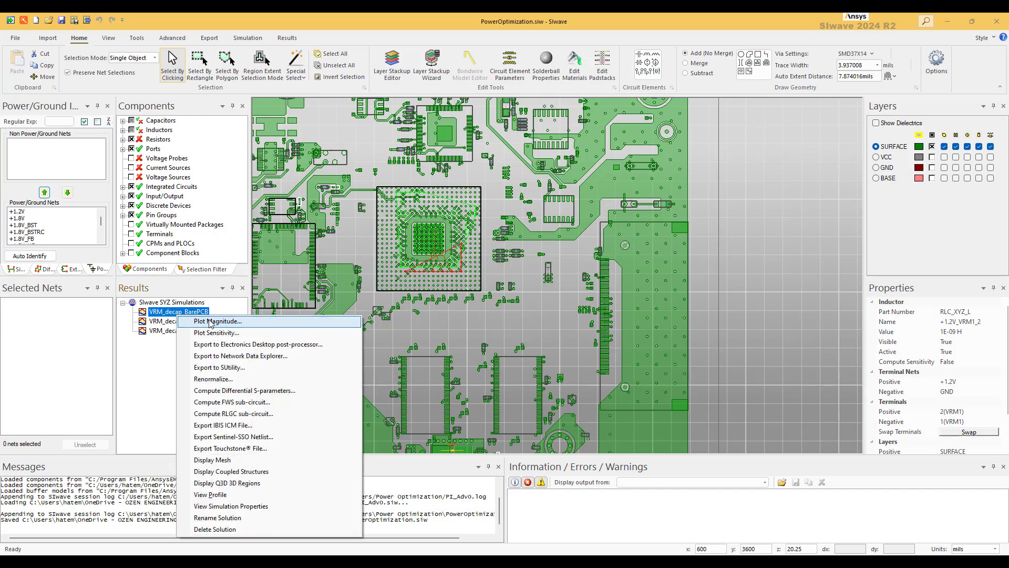
{"action": "left_click", "coordinate": [210, 322]}
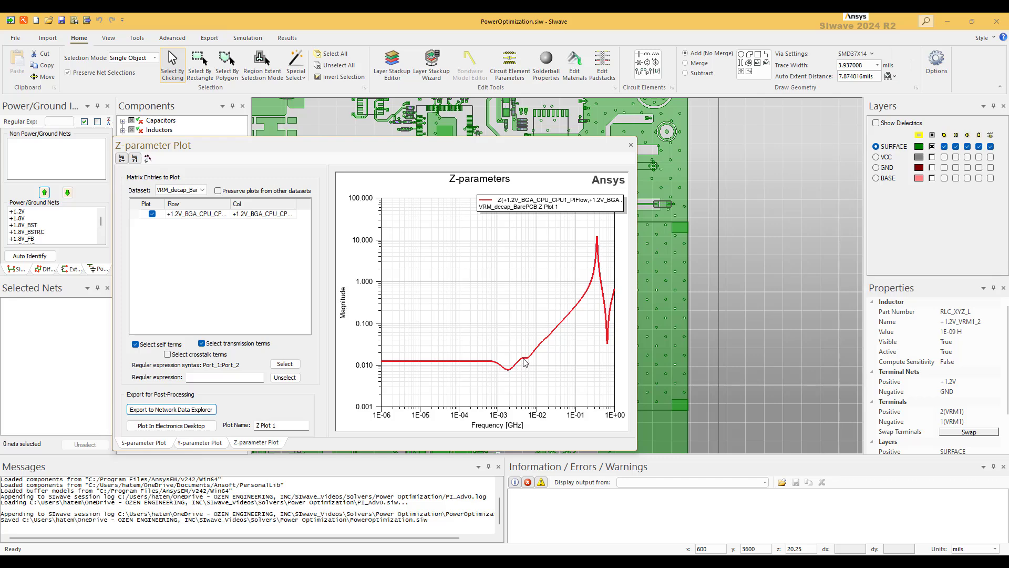
Add LimitLine1 to the Z-parameter plot from specified points, a 0.03-ohm target impedance
{"action": "right_click", "coordinate": [470, 301]}
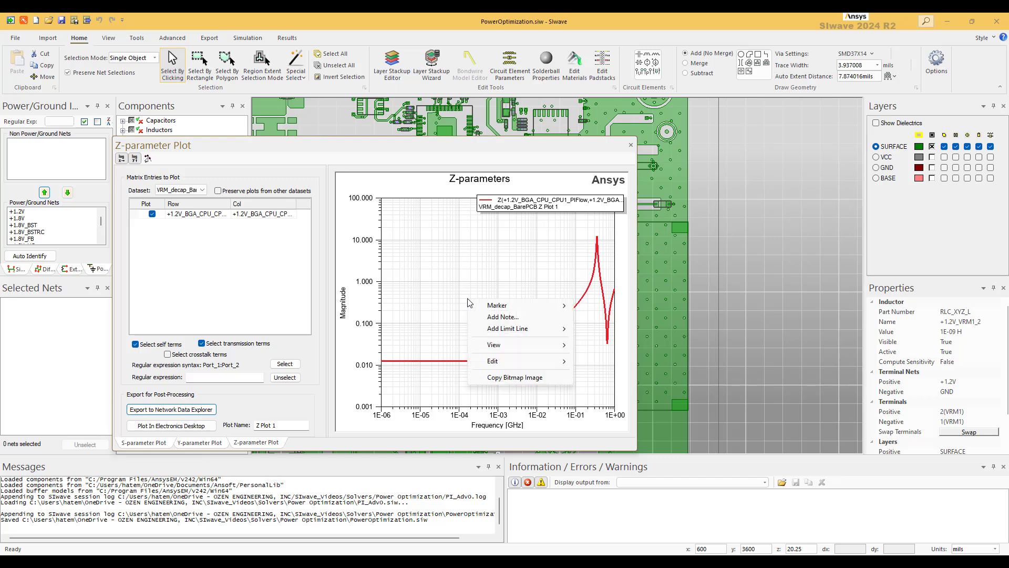
{"action": "mouse_move", "coordinate": [516, 329]}
{"action": "left_click", "coordinate": [609, 328]}
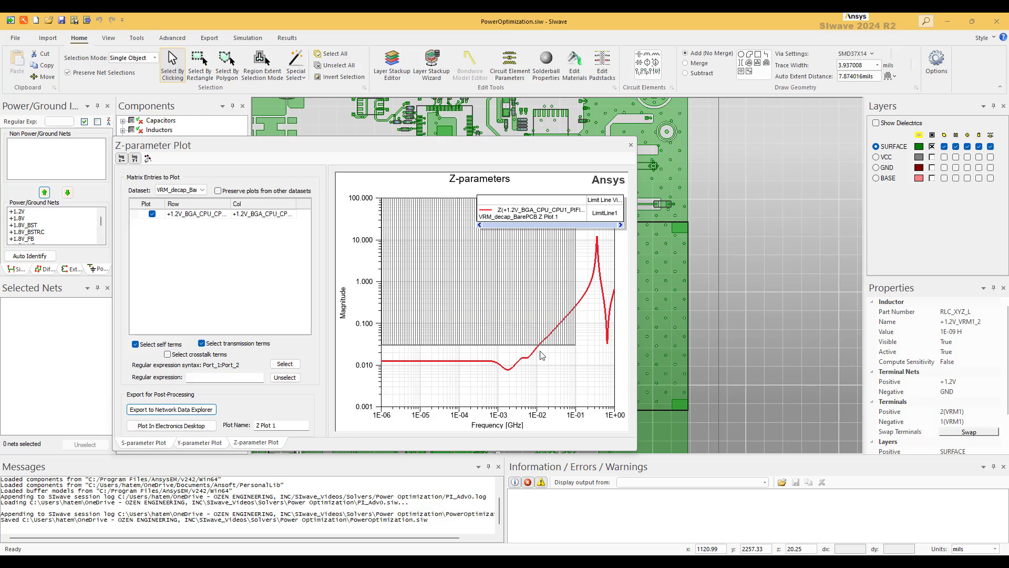
Mark 0.267 ohm at 100 MHz and 12.5 mOhm near DC, then close the Z-parameter plot
{"action": "right_click", "coordinate": [502, 261]}
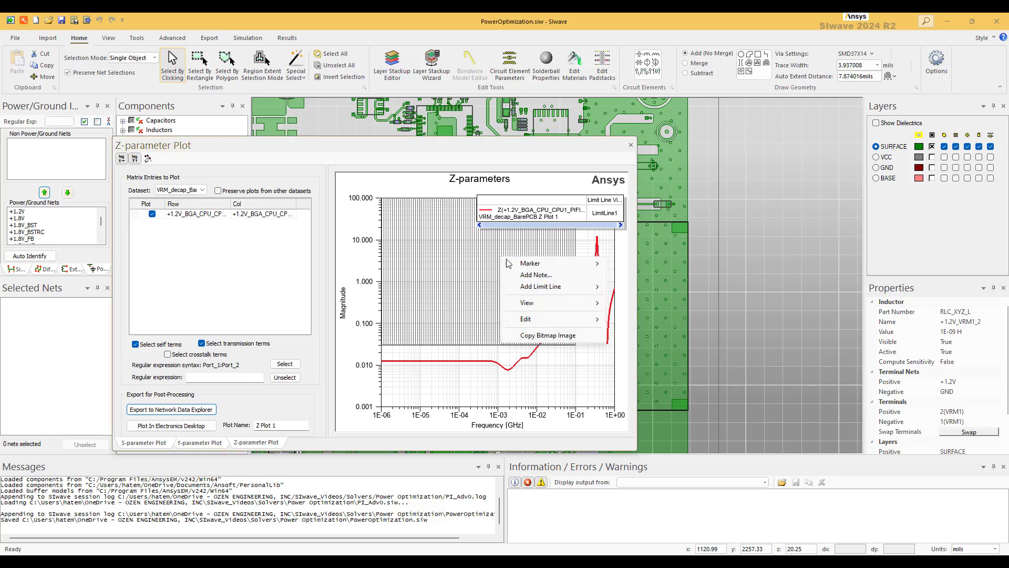
{"action": "mouse_move", "coordinate": [578, 264]}
{"action": "left_click", "coordinate": [633, 264]}
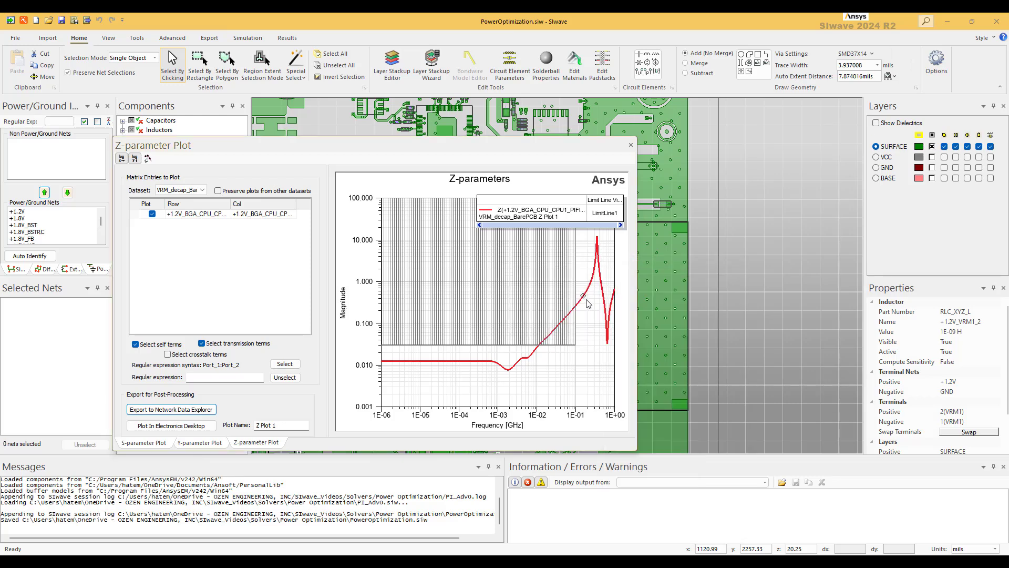
{"action": "left_click", "coordinate": [578, 311]}
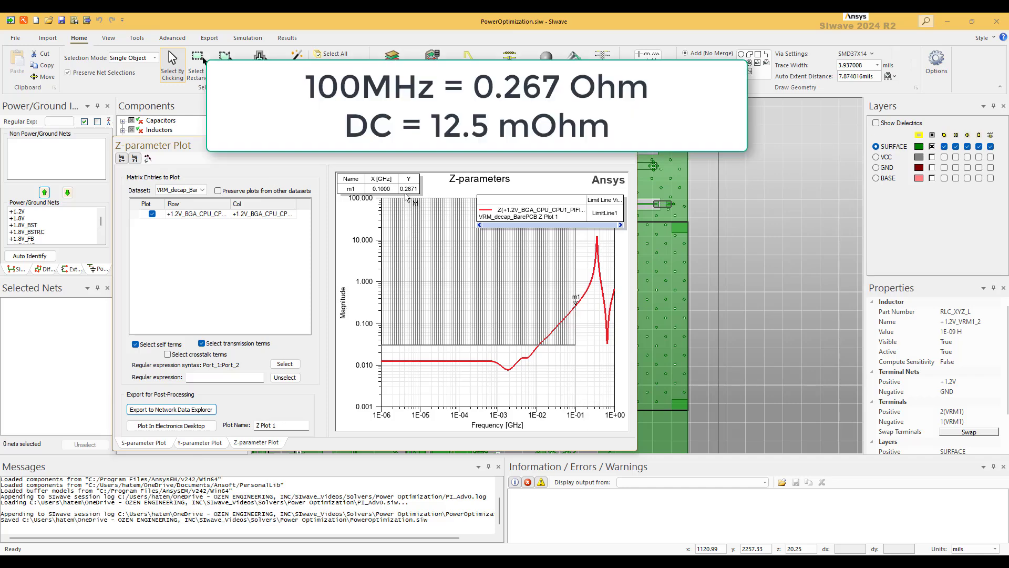
{"action": "left_click", "coordinate": [389, 367]}
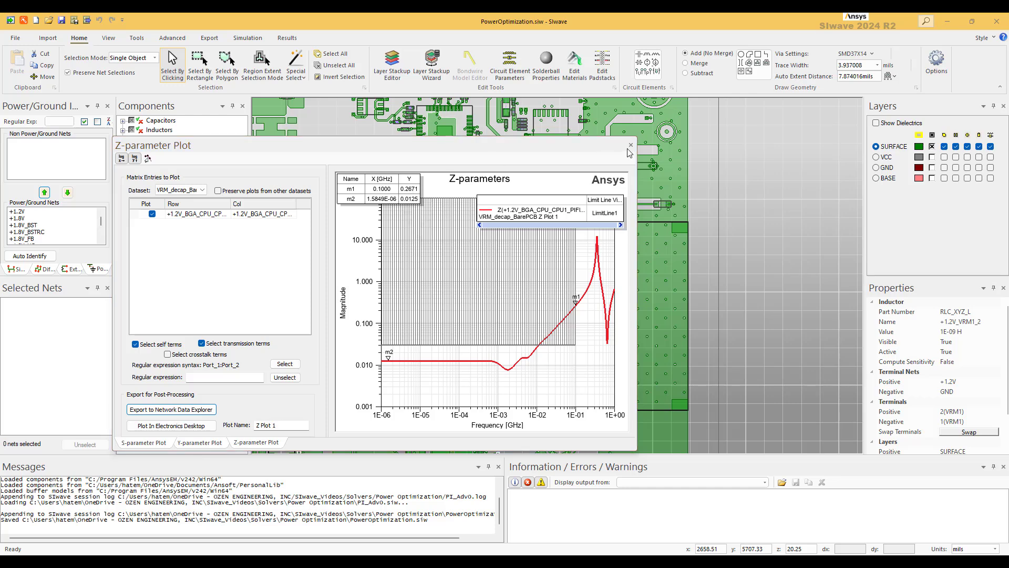
{"action": "left_click", "coordinate": [630, 145]}
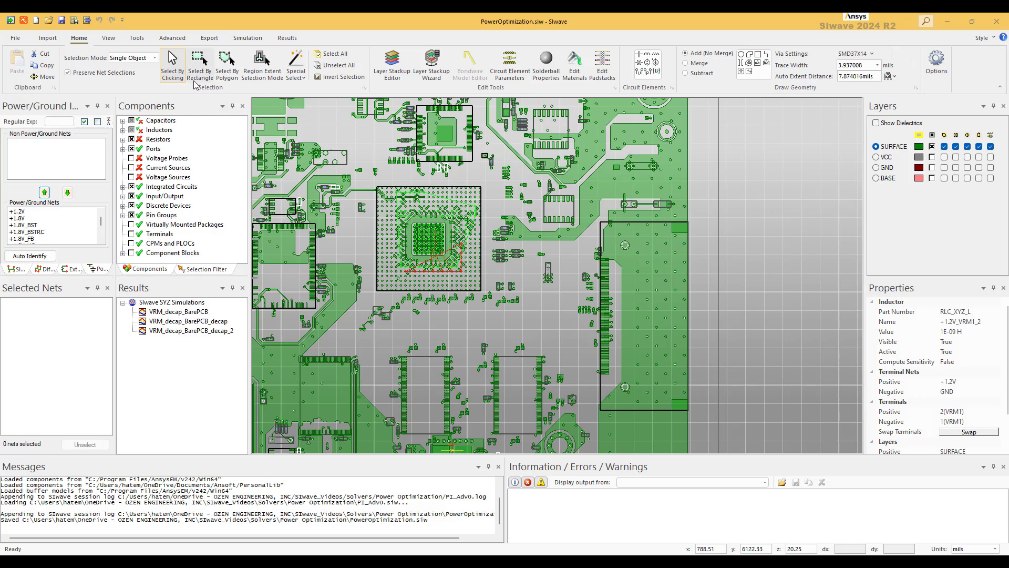
In the Capacitor Library Browser, change the VRM ESR to 12.5e-3 ohms and apply it
{"action": "left_click", "coordinate": [136, 37]}
{"action": "left_click", "coordinate": [76, 62]}
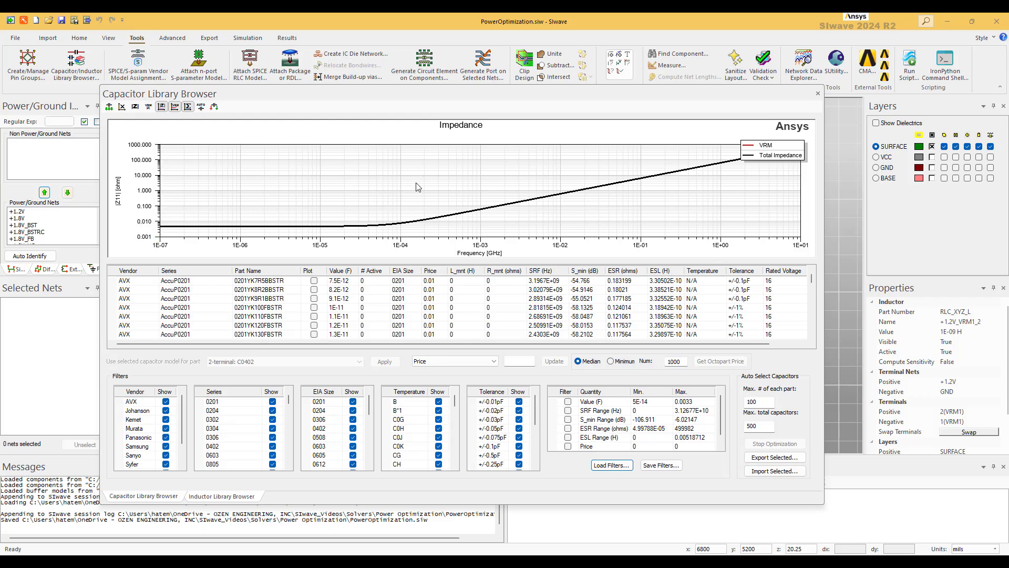
{"action": "left_click", "coordinate": [148, 108]}
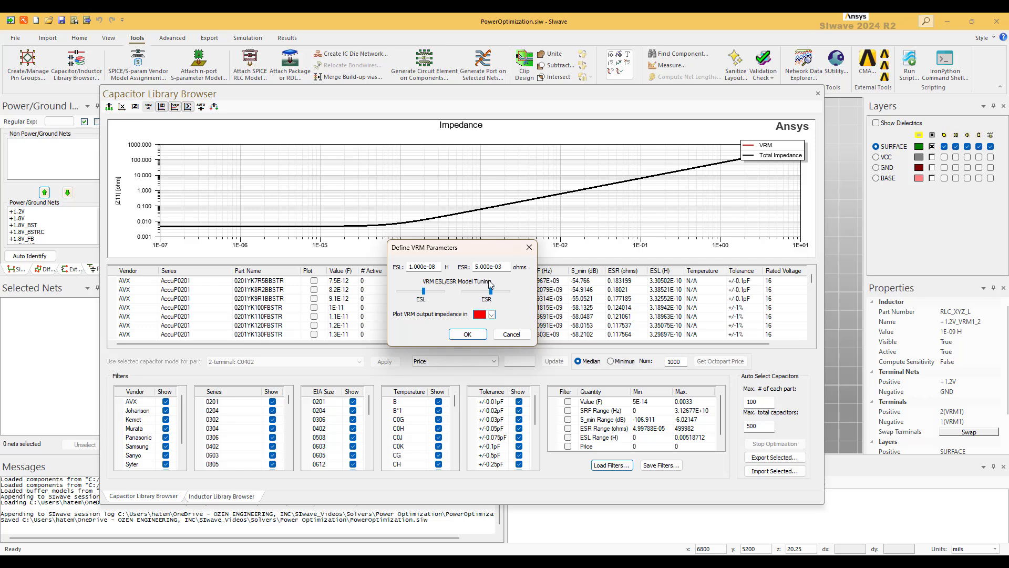
{"action": "left_click_drag", "start_coordinate": [504, 270], "coordinate": [443, 271]}
{"action": "type", "text": "12.5e-3"}
{"action": "left_click", "coordinate": [432, 268]}
{"action": "left_click", "coordinate": [467, 334]}
Place marker m2 near 0.1 GHz and set the VRM ESL to 4.4e-10 H, reading 0.2819 ohm
{"action": "right_click", "coordinate": [554, 174]}
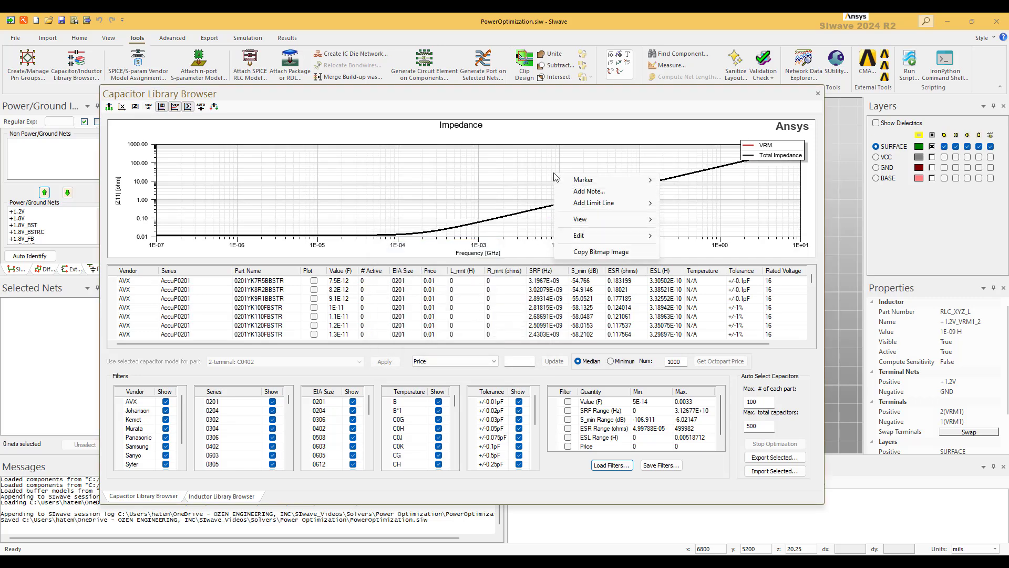
{"action": "mouse_move", "coordinate": [584, 180]}
{"action": "left_click", "coordinate": [693, 180]}
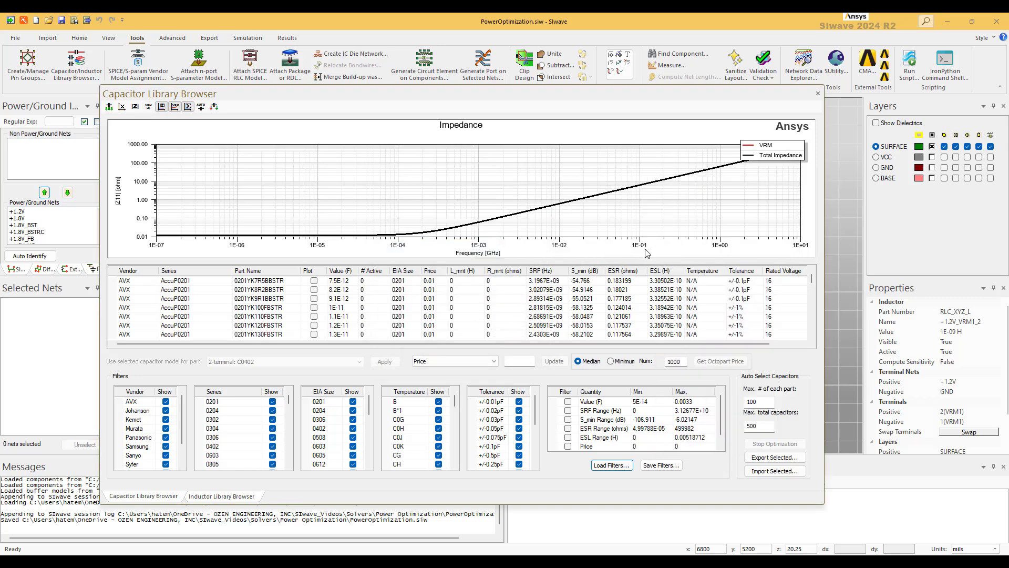
{"action": "left_click", "coordinate": [536, 208]}
{"action": "left_click_drag", "start_coordinate": [637, 196], "coordinate": [640, 190]}
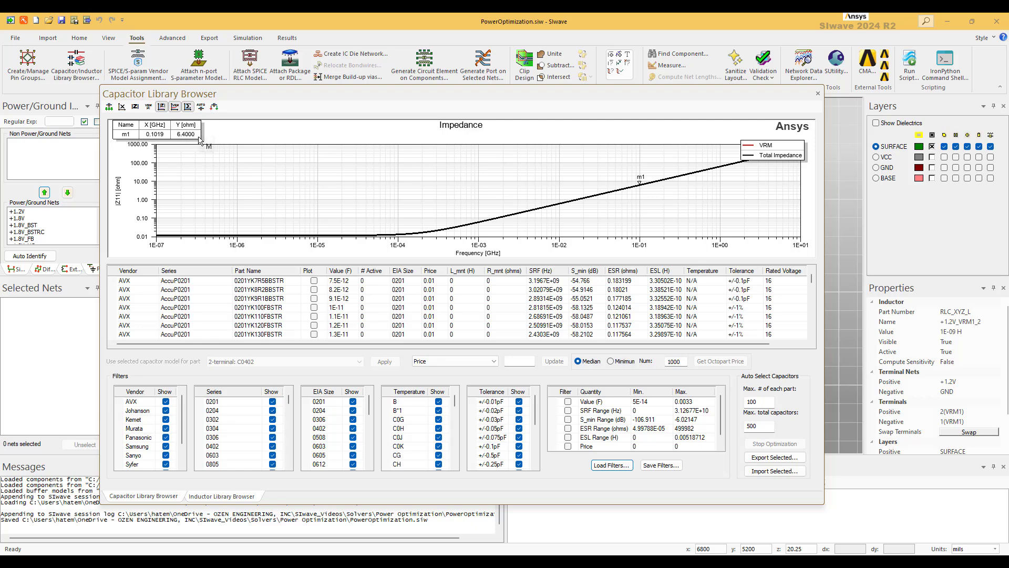
{"action": "type", "text": "4.4e-10"}
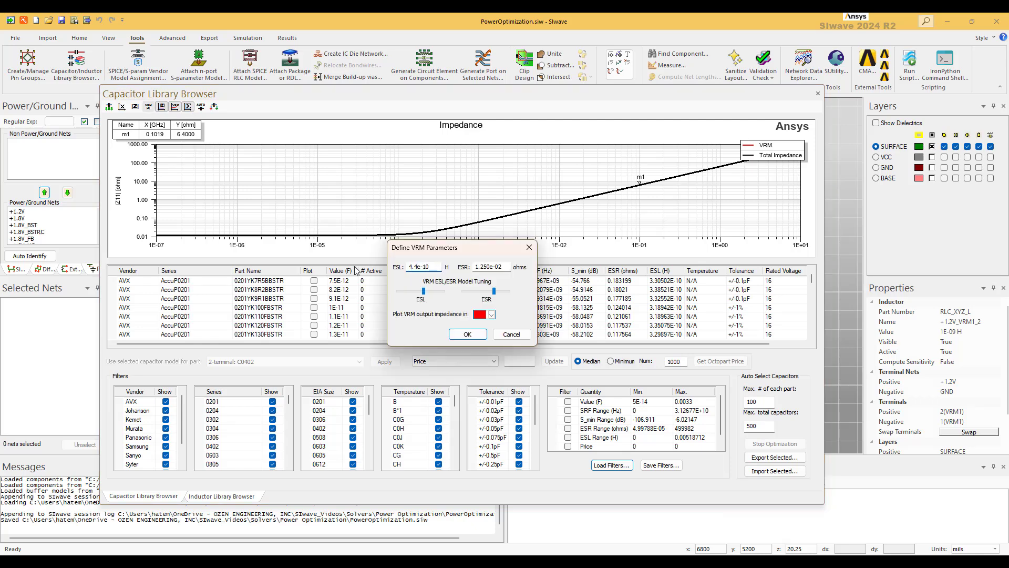
{"action": "left_click", "coordinate": [467, 333]}
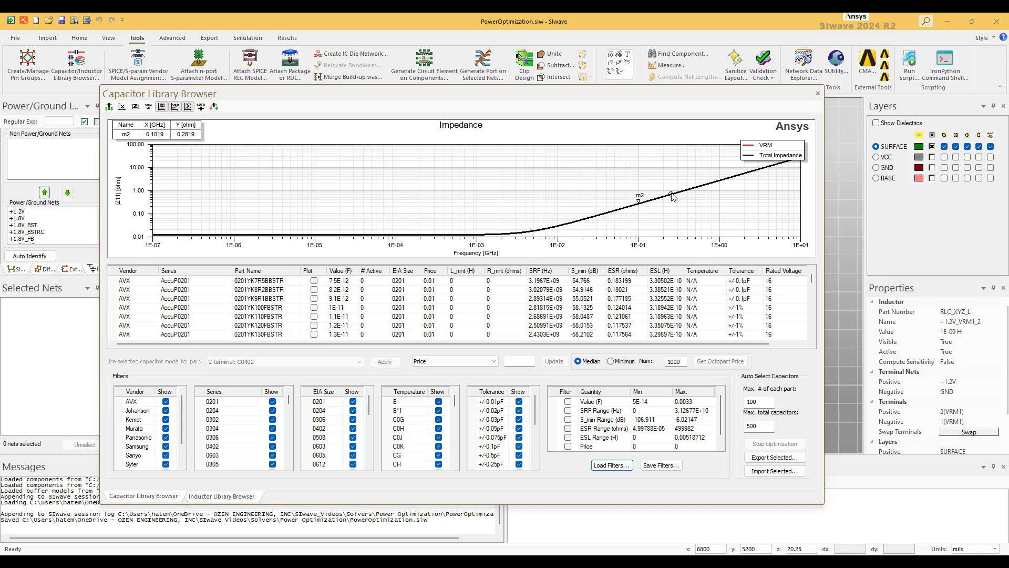
Add a limit line from specified points, then switch to the Excel decoupling capacitor table
{"action": "right_click", "coordinate": [561, 175]}
{"action": "mouse_move", "coordinate": [622, 204]}
{"action": "left_click", "coordinate": [707, 201]}
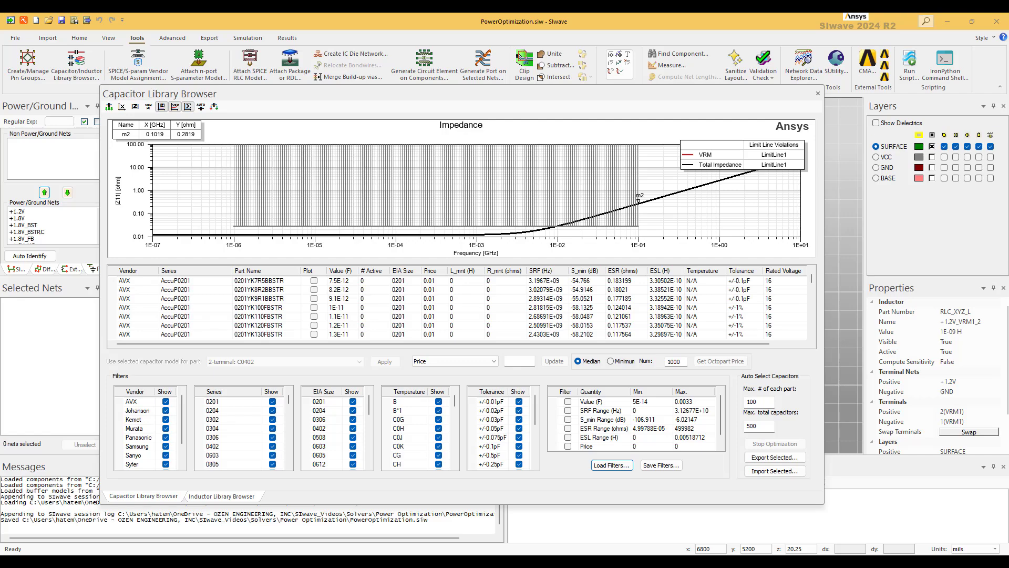
{"action": "key", "text": "alt+Tab"}
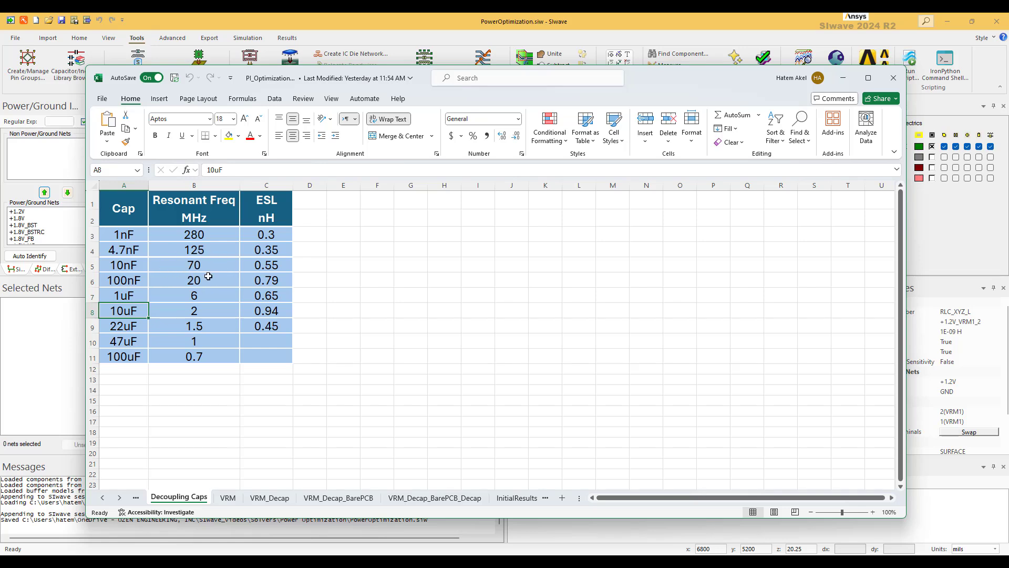
Check the 10 nF, 100 nF and 1000 nF capacitor counts in cells B3 to B5
{"action": "key", "text": "alt+Tab"}
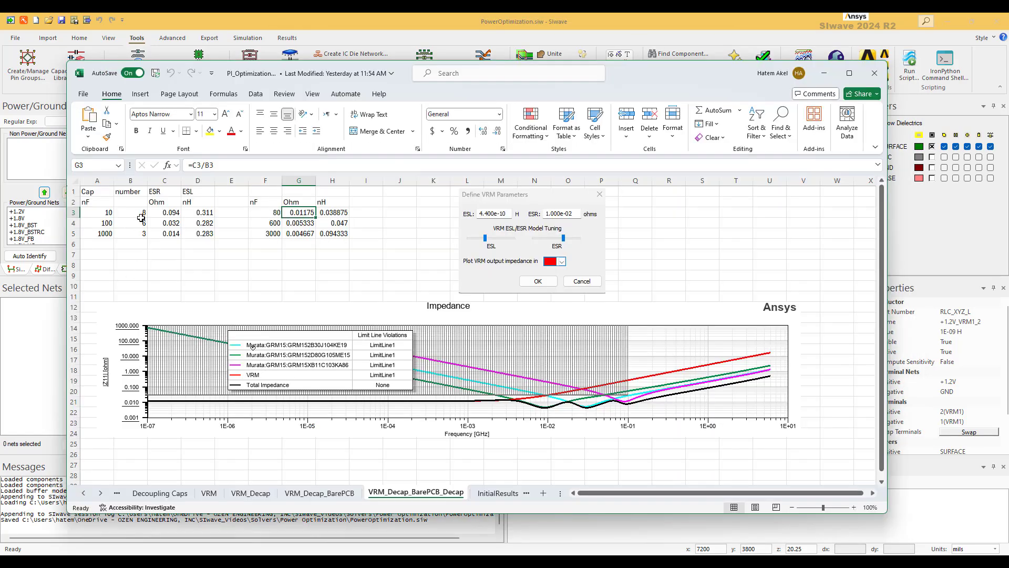
{"action": "left_click", "coordinate": [140, 215]}
{"action": "left_click", "coordinate": [141, 222]}
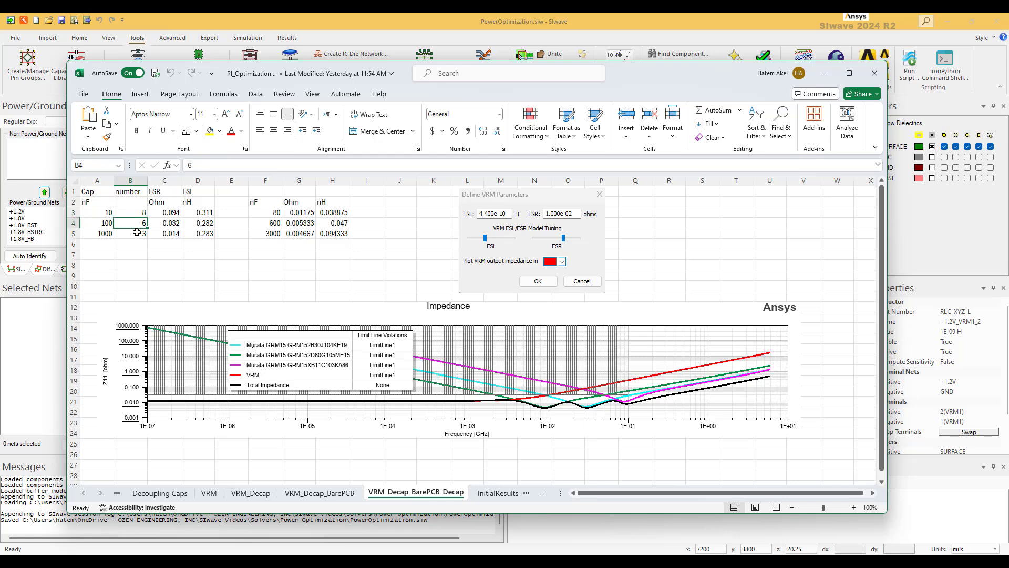
{"action": "left_click", "coordinate": [139, 233]}
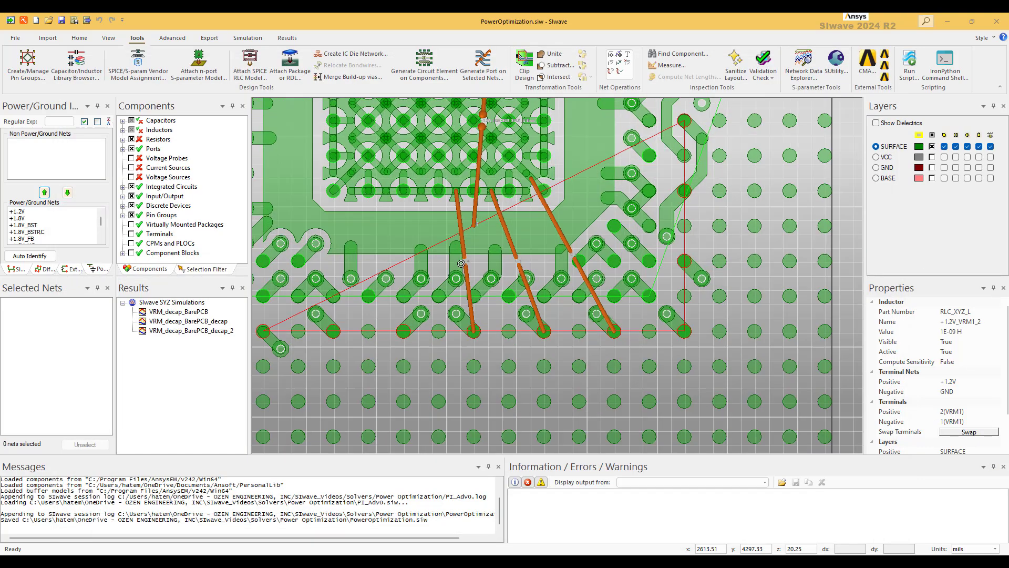
Open the PI analysis configuration and select the +1.2V net
{"action": "scroll", "coordinate": [468, 261], "scroll_direction": "up", "scroll_amount": 3}
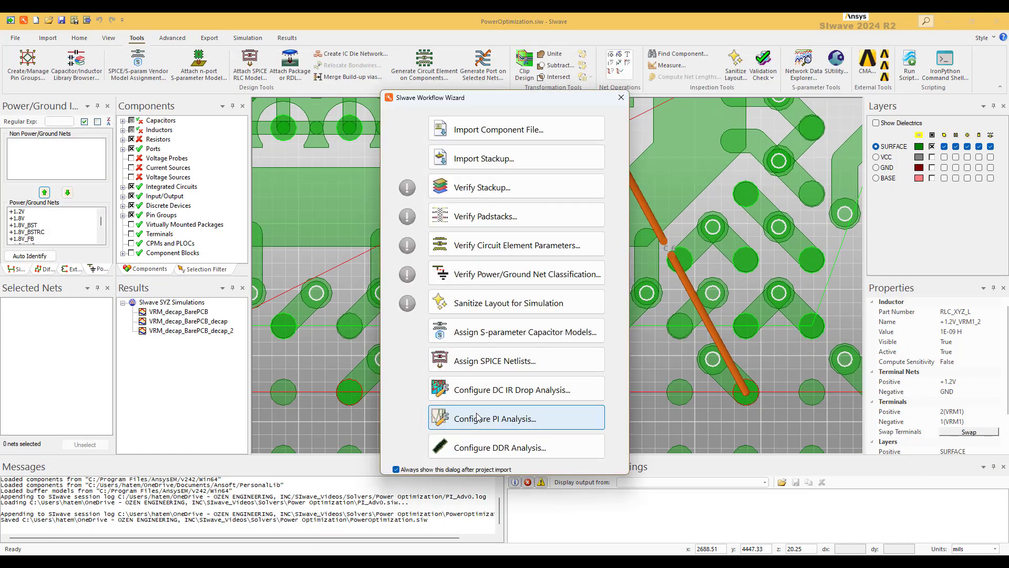
{"action": "left_click", "coordinate": [477, 418]}
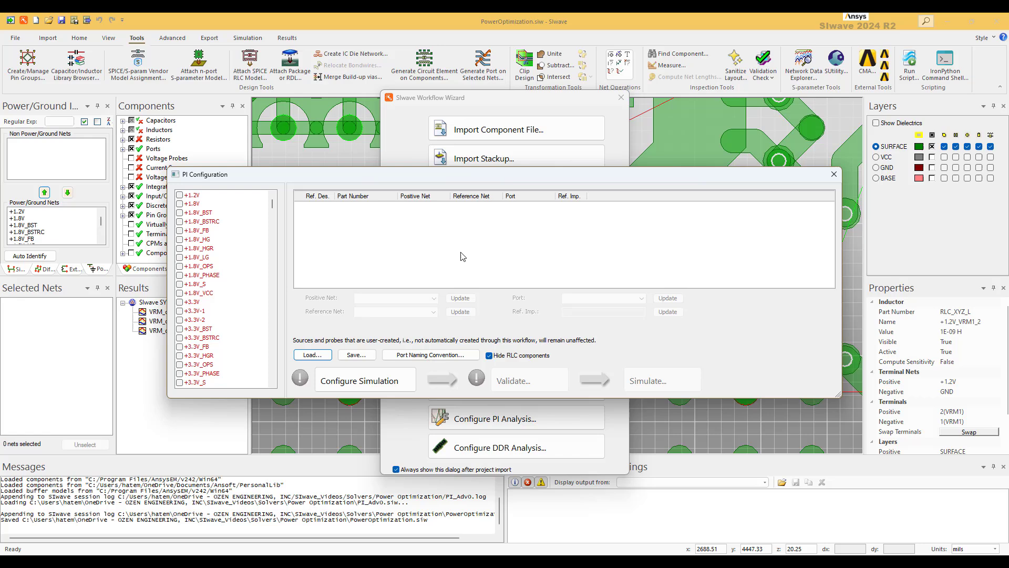
{"action": "left_click", "coordinate": [180, 195]}
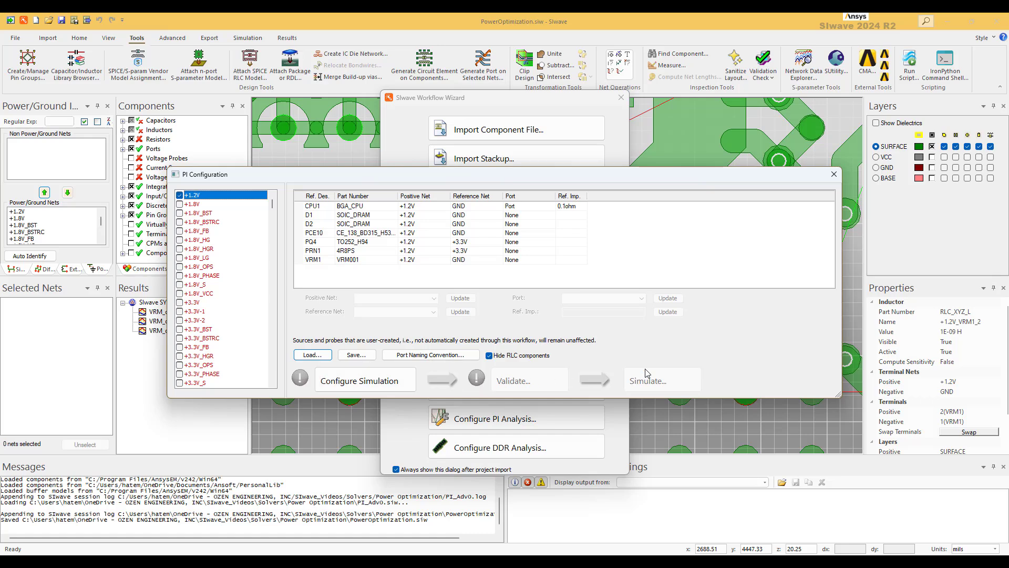
Plot the Z-parameter magnitude of the VRM_decap_BarePCB_decap result at CPU1
{"action": "left_click", "coordinate": [171, 322]}
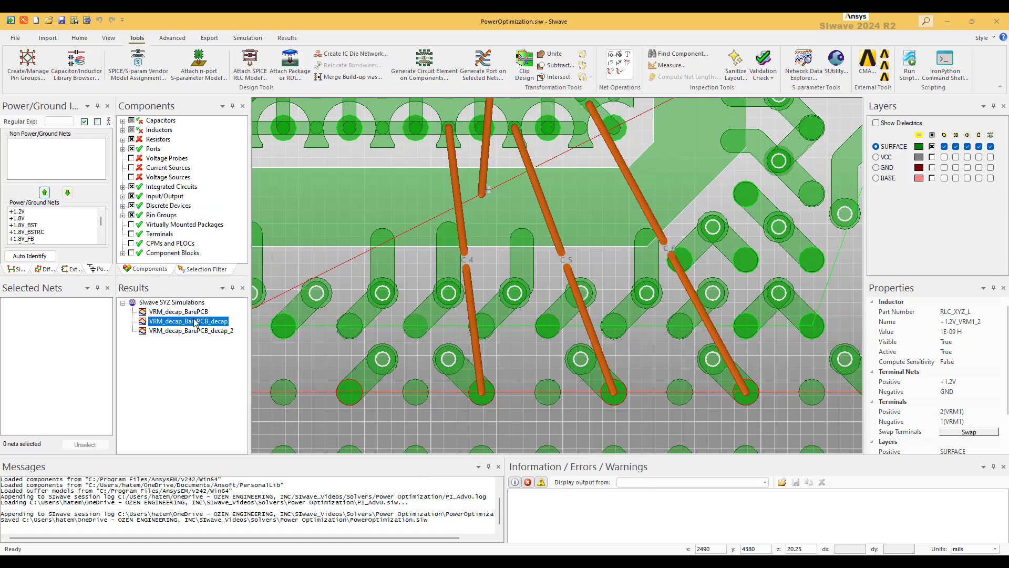
{"action": "right_click", "coordinate": [195, 323]}
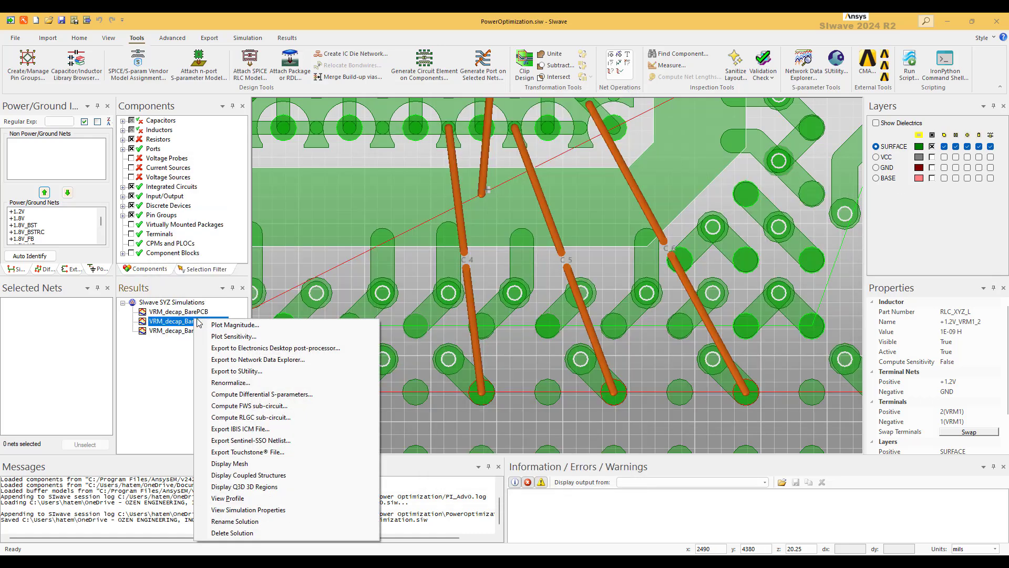
{"action": "left_click", "coordinate": [225, 326]}
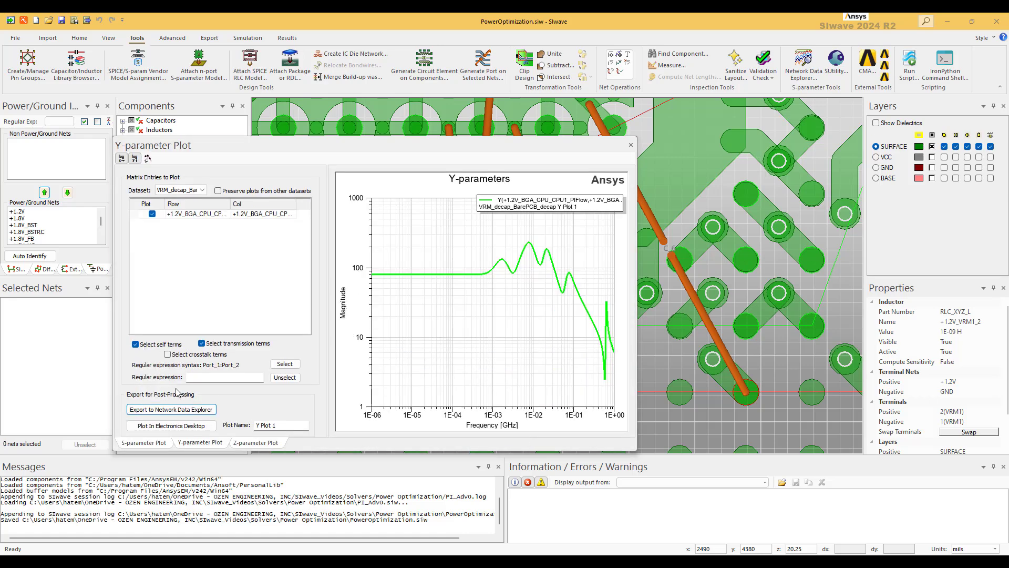
{"action": "left_click", "coordinate": [254, 442]}
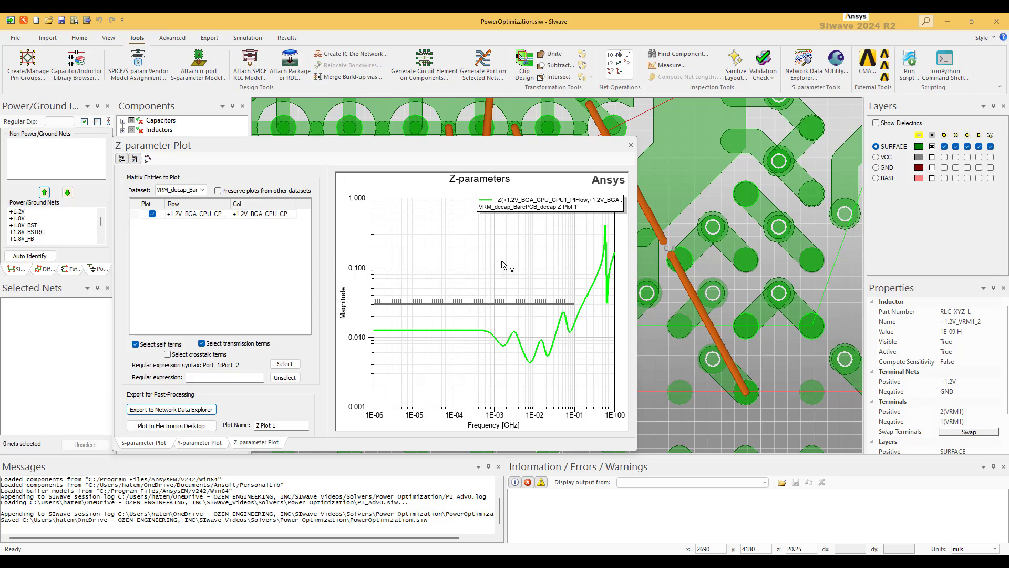
Mark two points on CPU1's Z-impedance curve near the limit line, then close the plot
{"action": "left_click", "coordinate": [433, 329]}
{"action": "left_click", "coordinate": [559, 308]}
{"action": "left_click", "coordinate": [631, 144]}
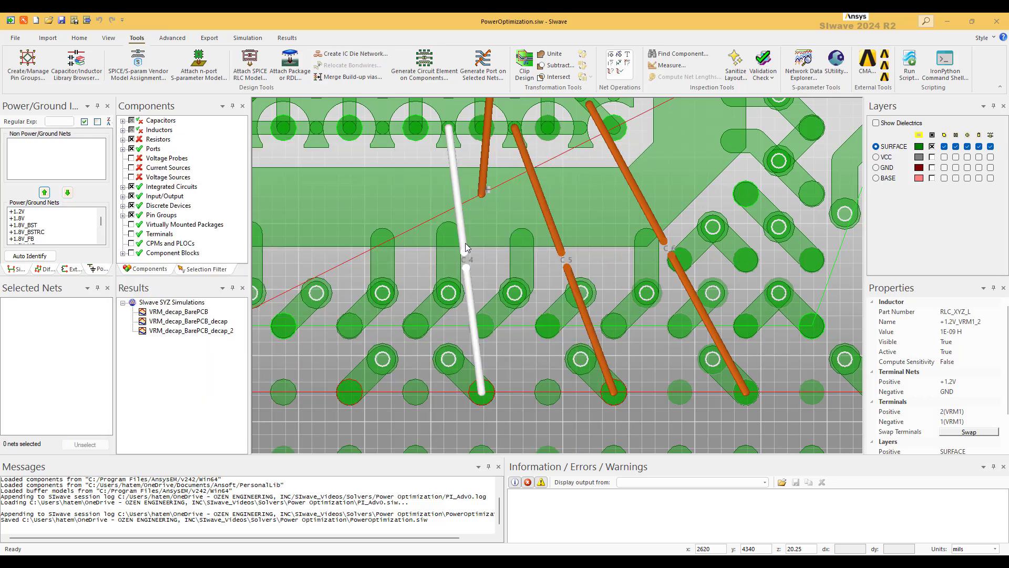
In the +1.2V PI configuration, set CPU1's port to None and make D1 the 0.1-ohm port
{"action": "left_click", "coordinate": [24, 20]}
{"action": "left_click", "coordinate": [181, 195]}
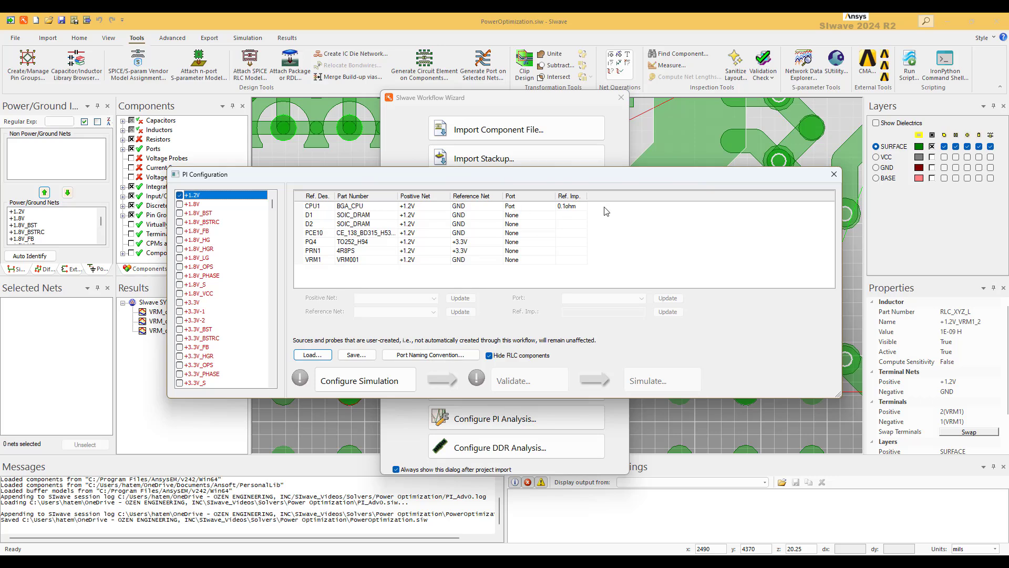
{"action": "left_click", "coordinate": [538, 208]}
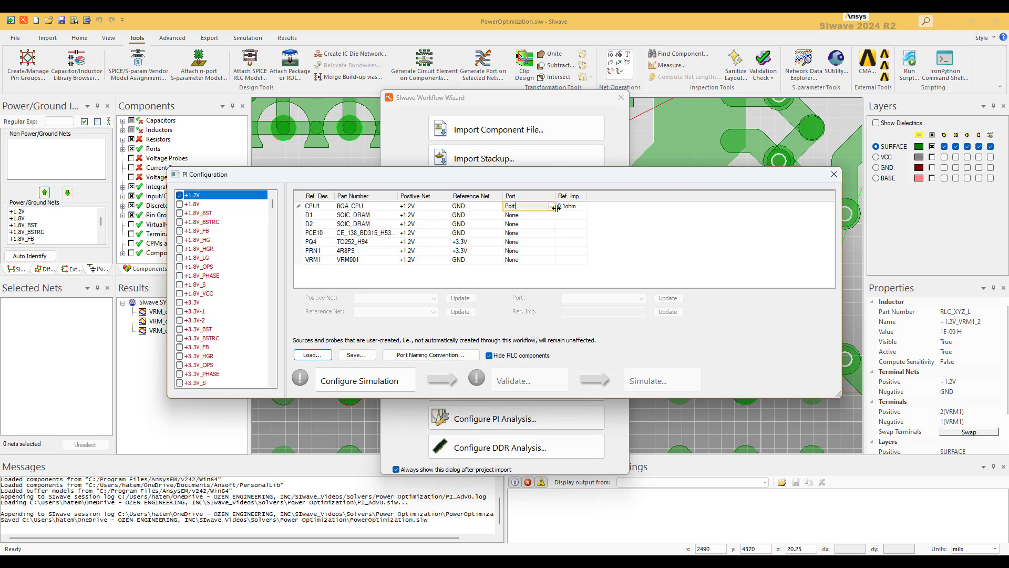
{"action": "left_click", "coordinate": [552, 206]}
{"action": "left_click", "coordinate": [511, 215]}
{"action": "left_click", "coordinate": [547, 215]}
{"action": "left_click", "coordinate": [552, 215]}
{"action": "left_click", "coordinate": [513, 228]}
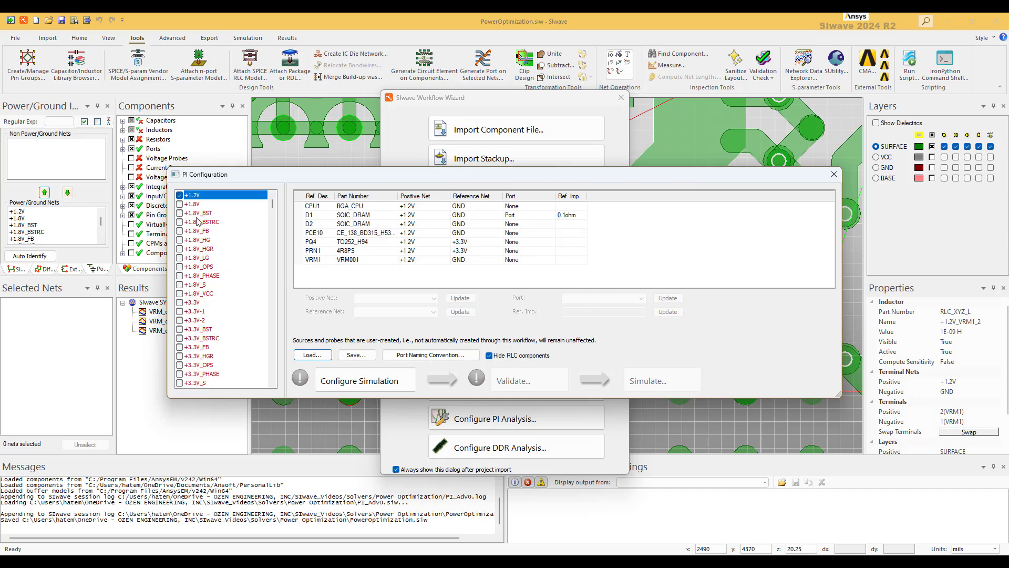
Close the PI Configuration dialog and the Workflow Wizard, returning to the board layout
{"action": "key", "text": "Escape"}
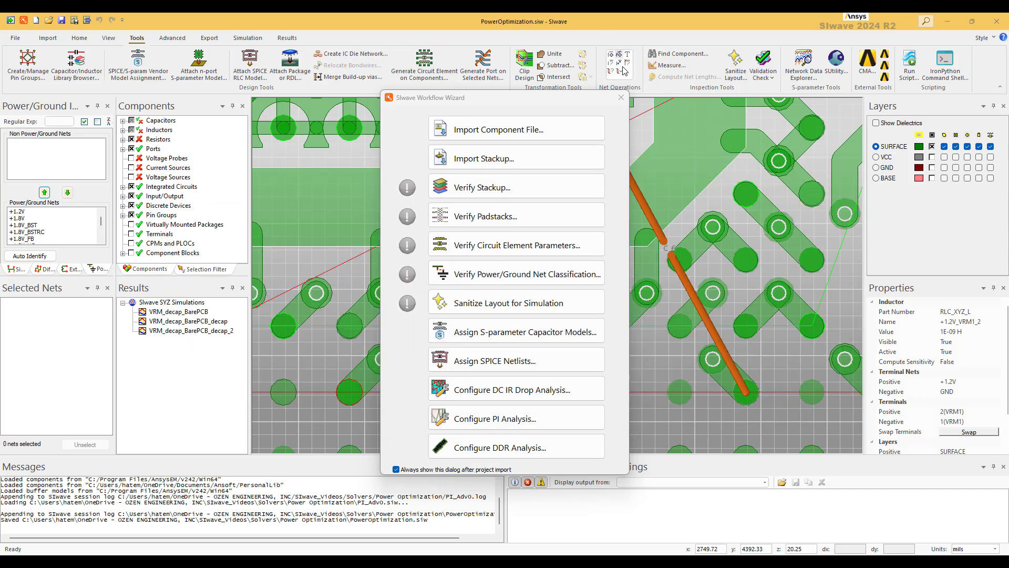
{"action": "left_click", "coordinate": [621, 97]}
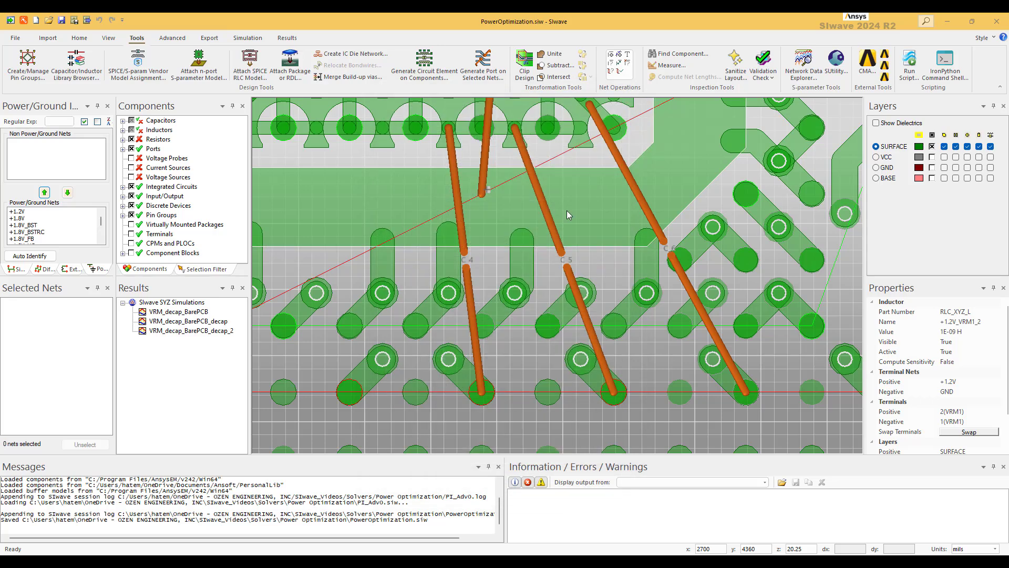